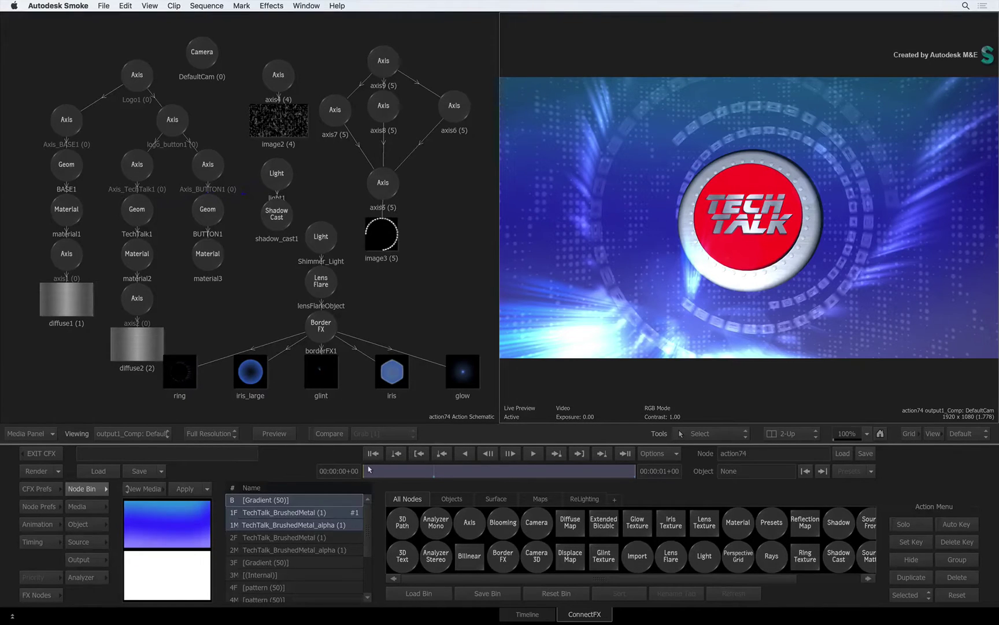
- Advance the clip two frames and toggle the viewer to 3D view and back to live preview
key("Right")
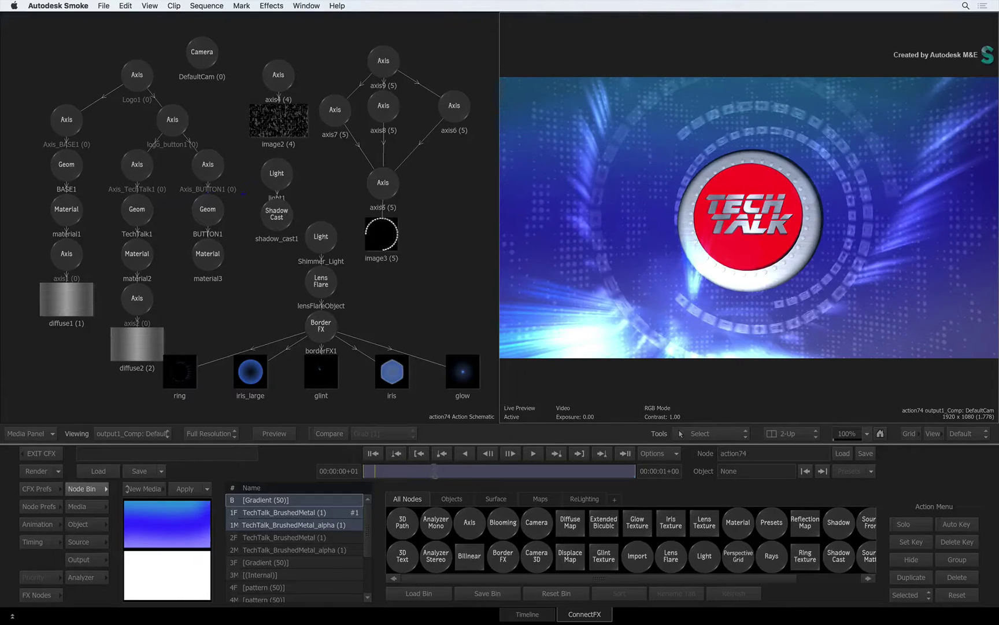
key("Right")
key("Right")
key("Right")
key("Right")
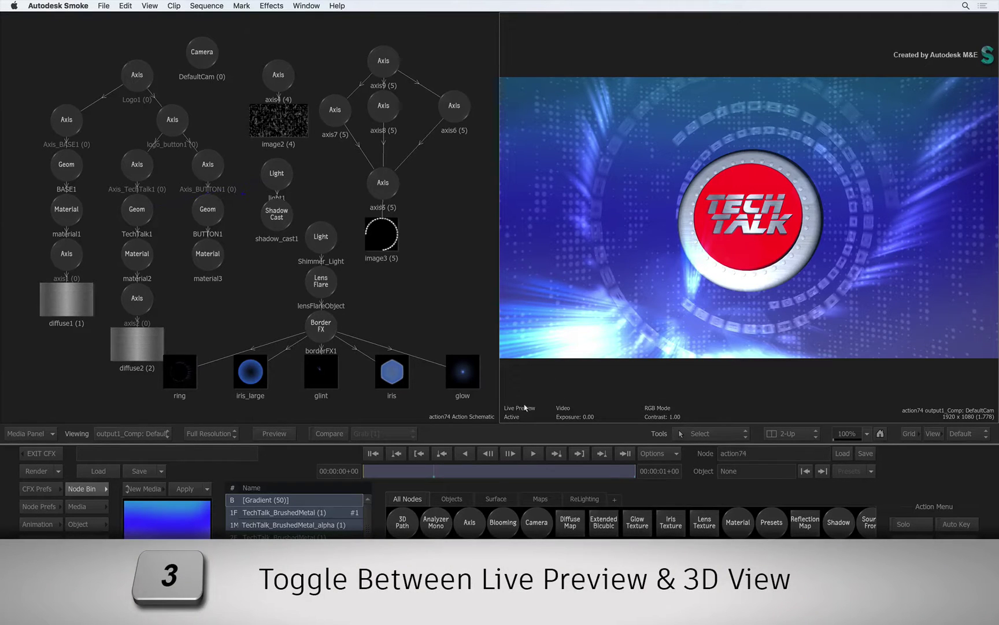
key("3")
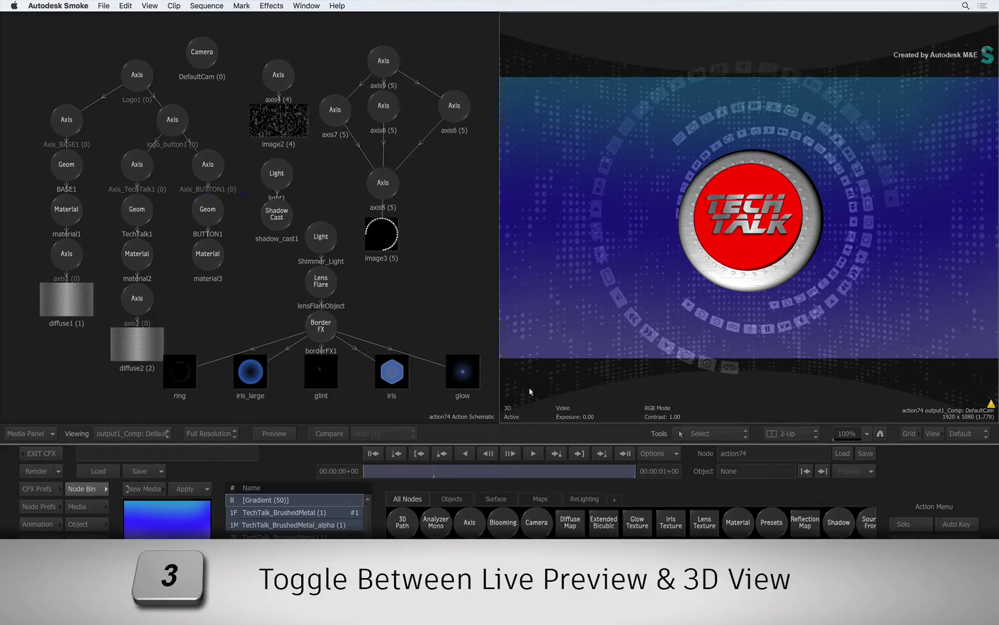
key("3")
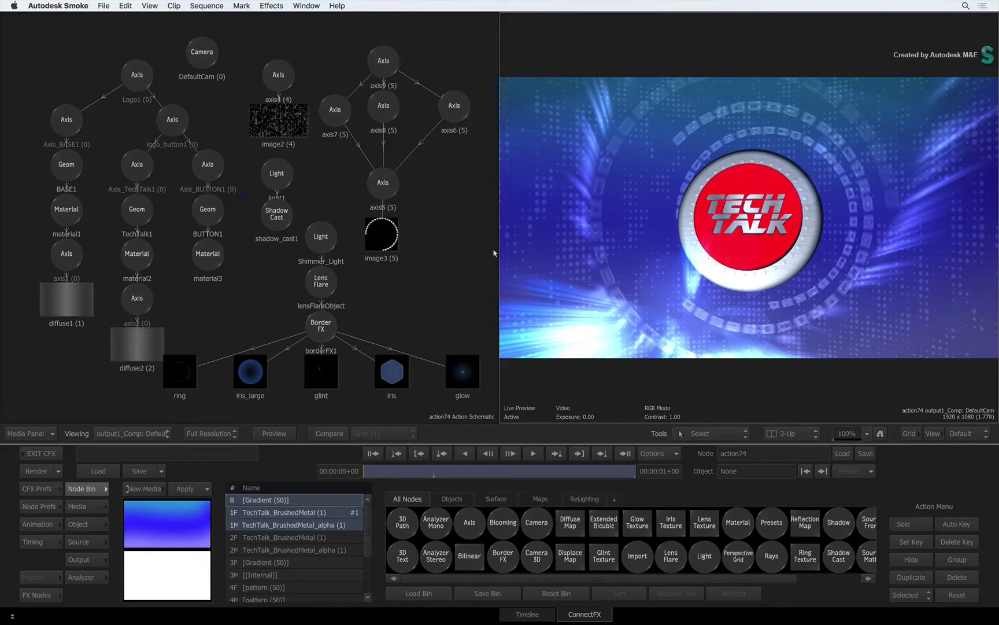
- Switch to the ConnectFX schematic and reposition action74 beside its Blur and Vignetting Matchbox nodes
left_click(447, 254)
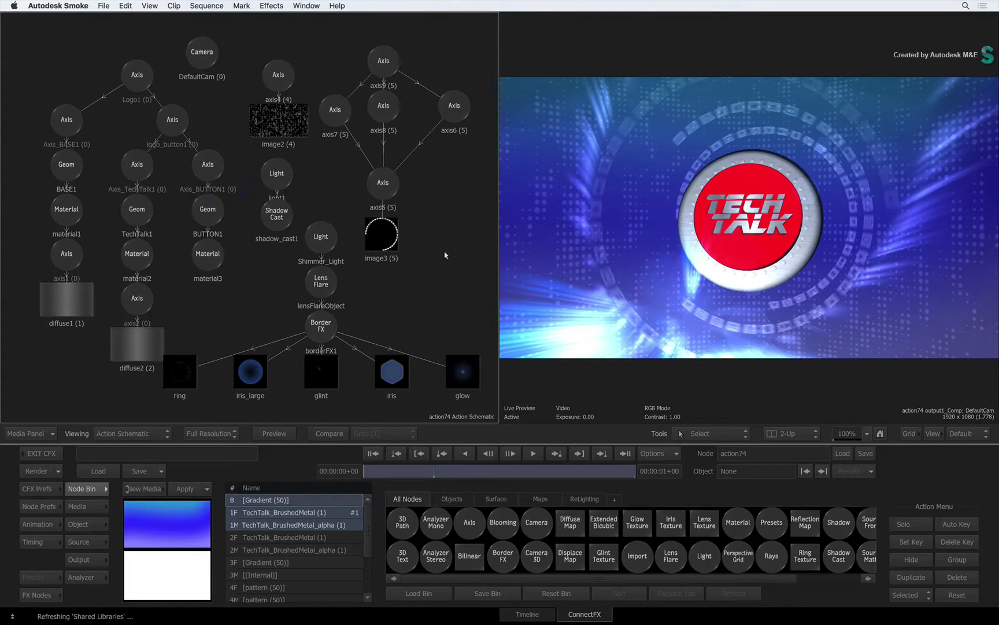
key("F4")
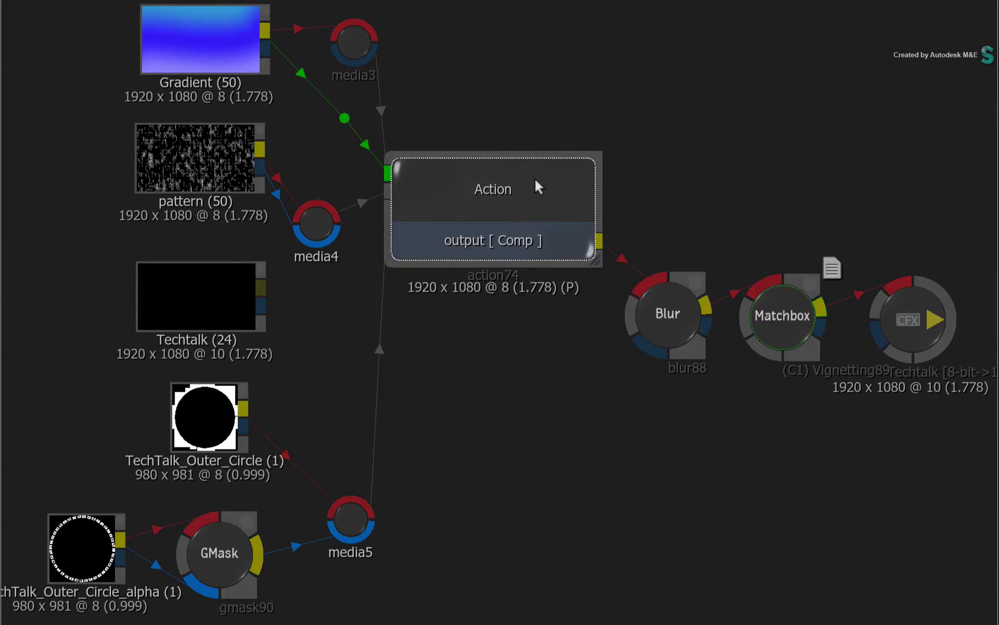
left_click_drag(529, 185, 532, 184)
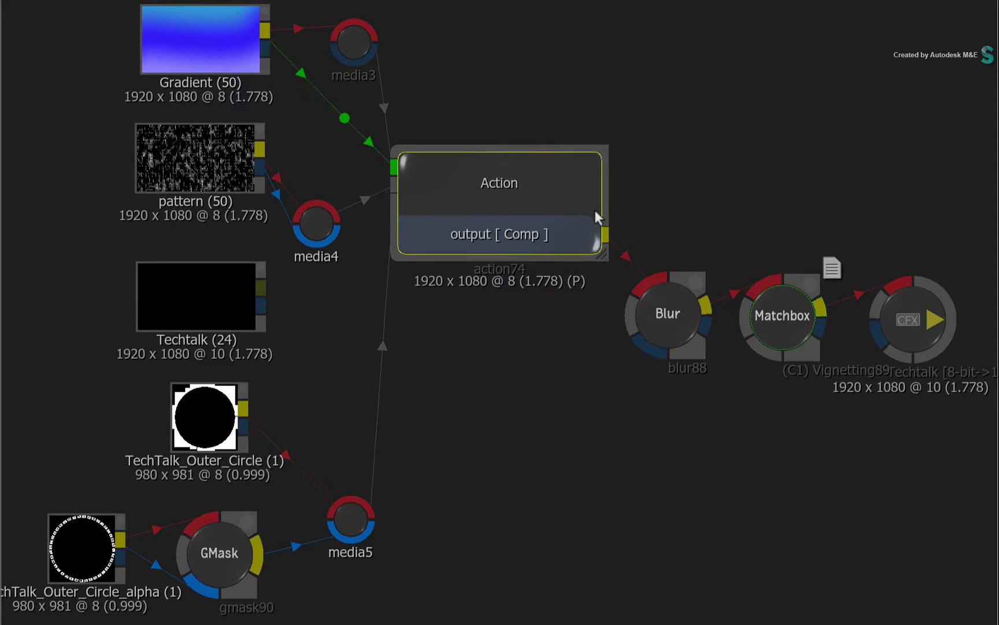
left_click(656, 297)
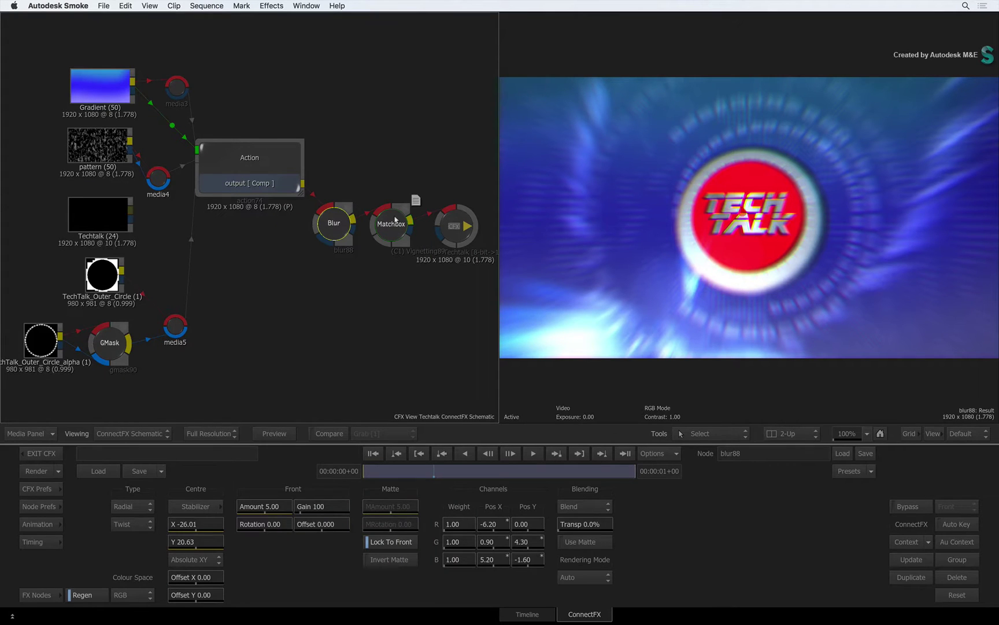
left_click(396, 221)
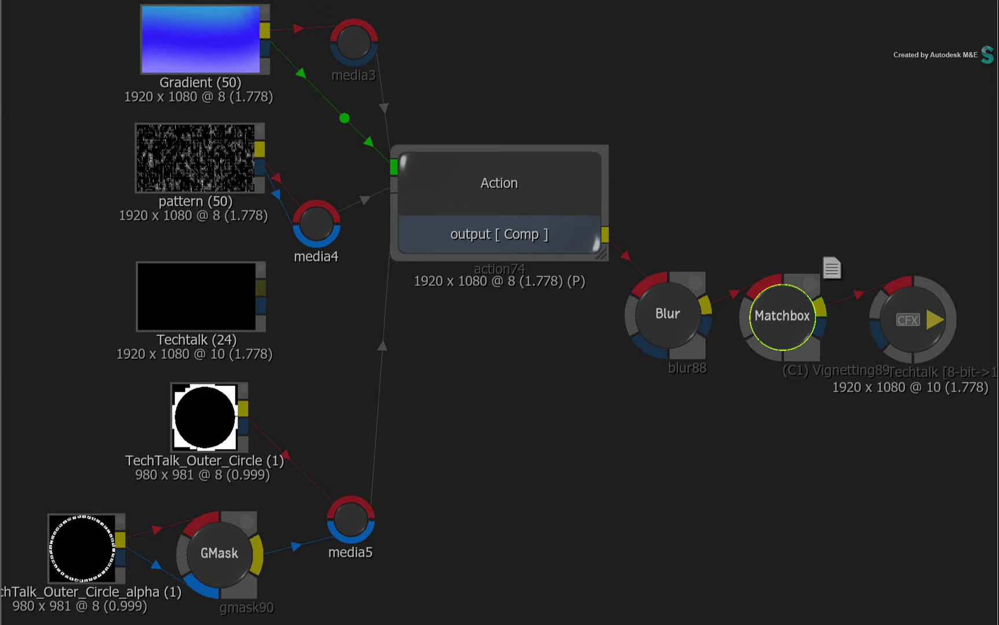
left_click(534, 167)
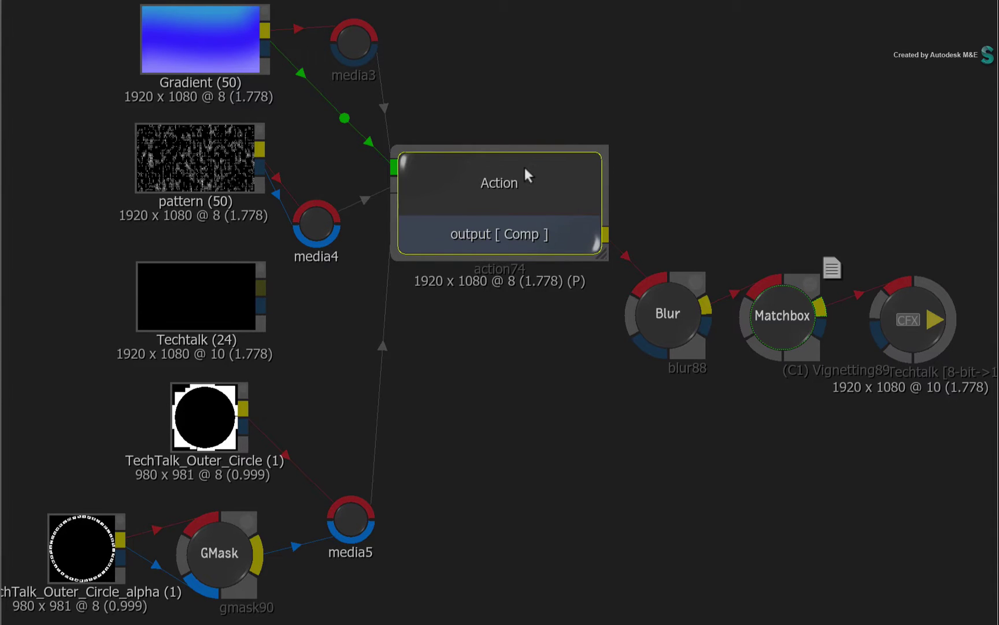
left_click_drag(530, 170, 528, 173)
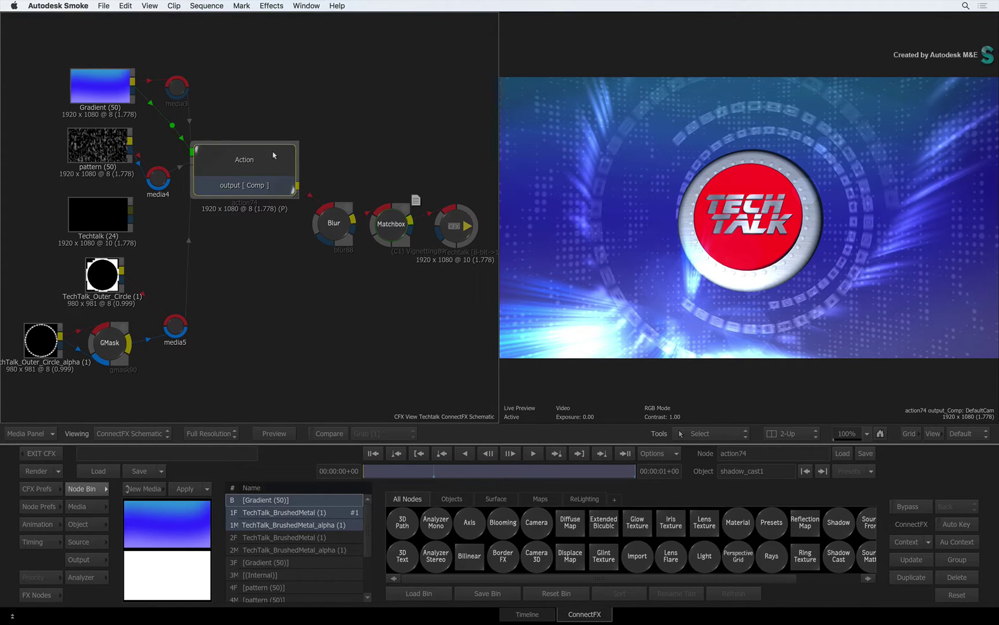
double_click(274, 155)
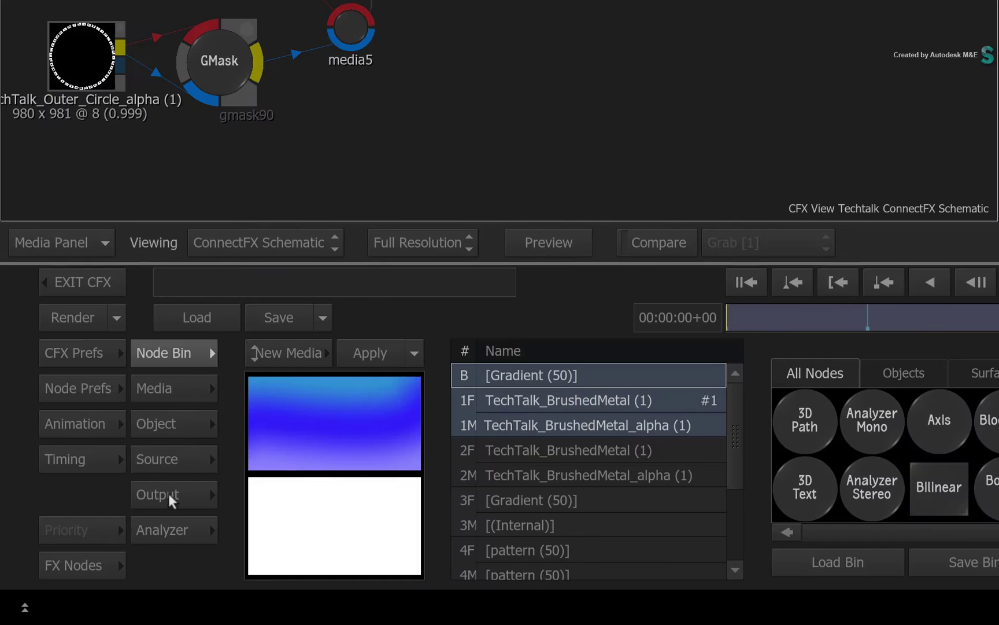
- Show action74's Render Layers and Outputs panels, holding only output [ Comp ]
left_click(172, 499)
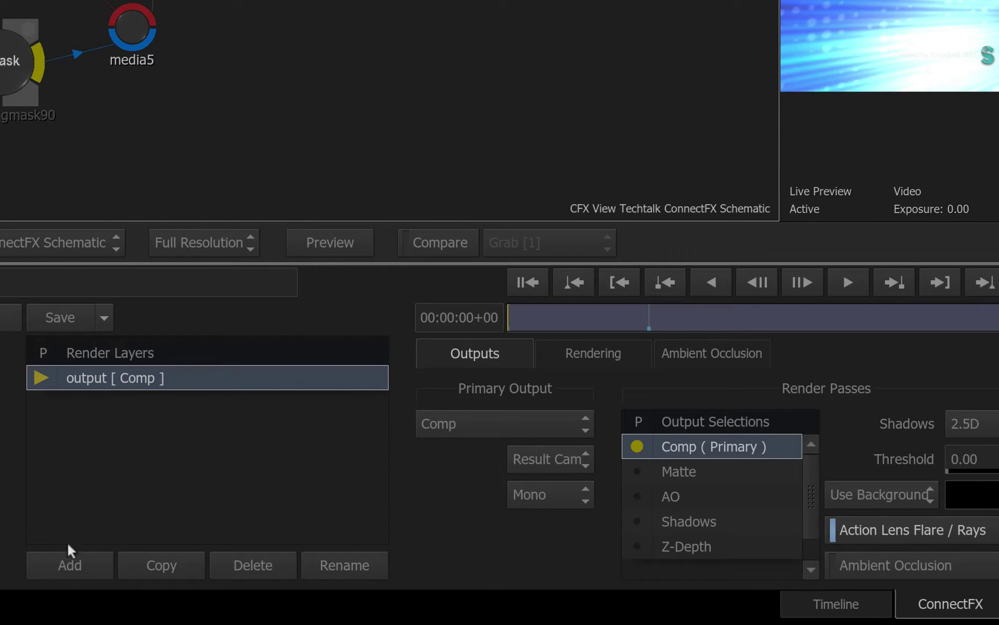
- Add two render layers with primary outputs Matte and Z-Depth
left_click(109, 556)
left_click(481, 424)
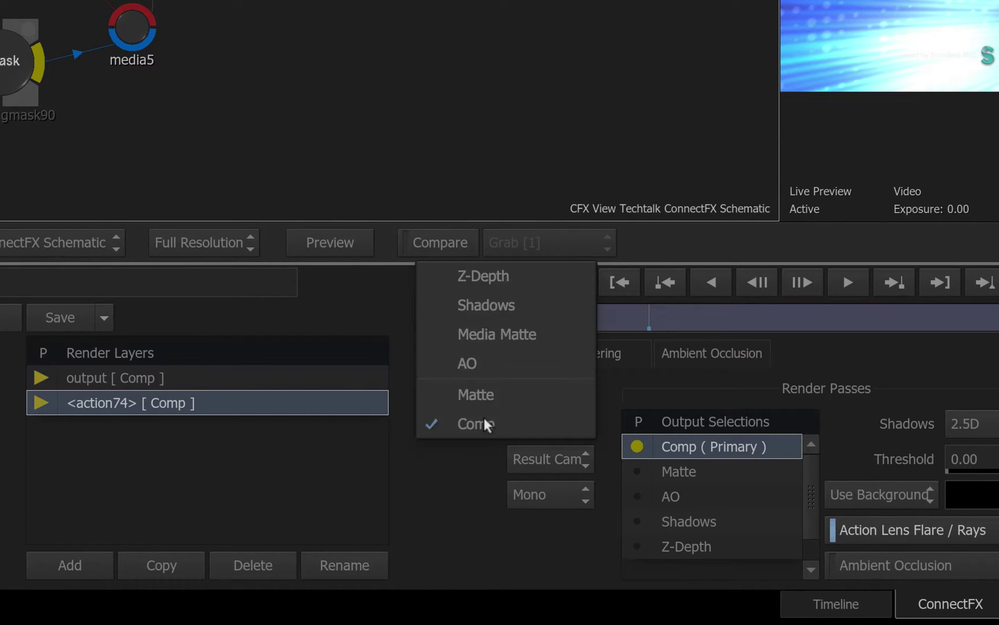
left_click(491, 395)
left_click(68, 562)
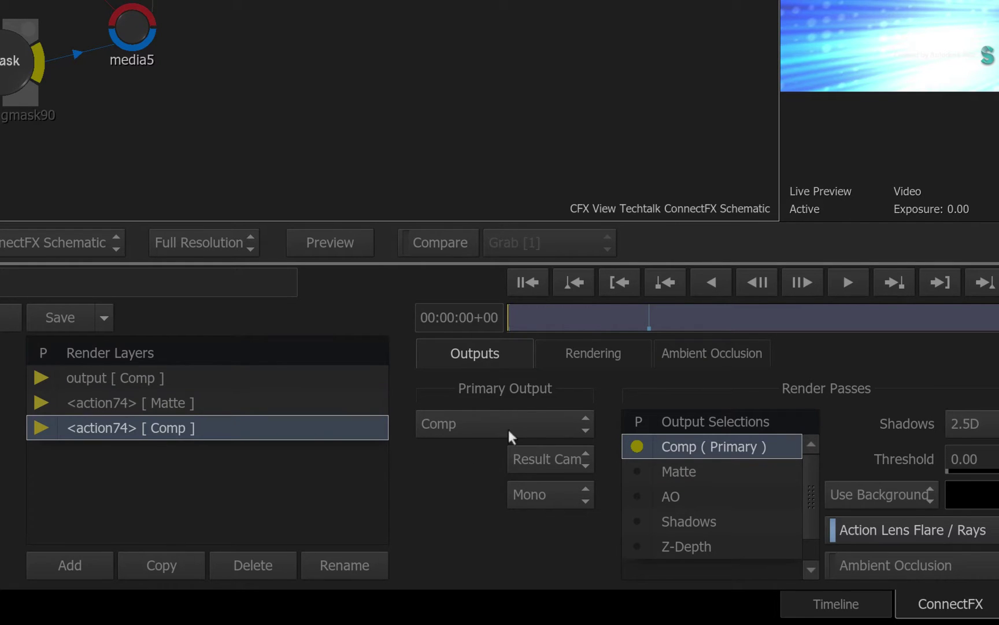
left_click(501, 420)
left_click(503, 275)
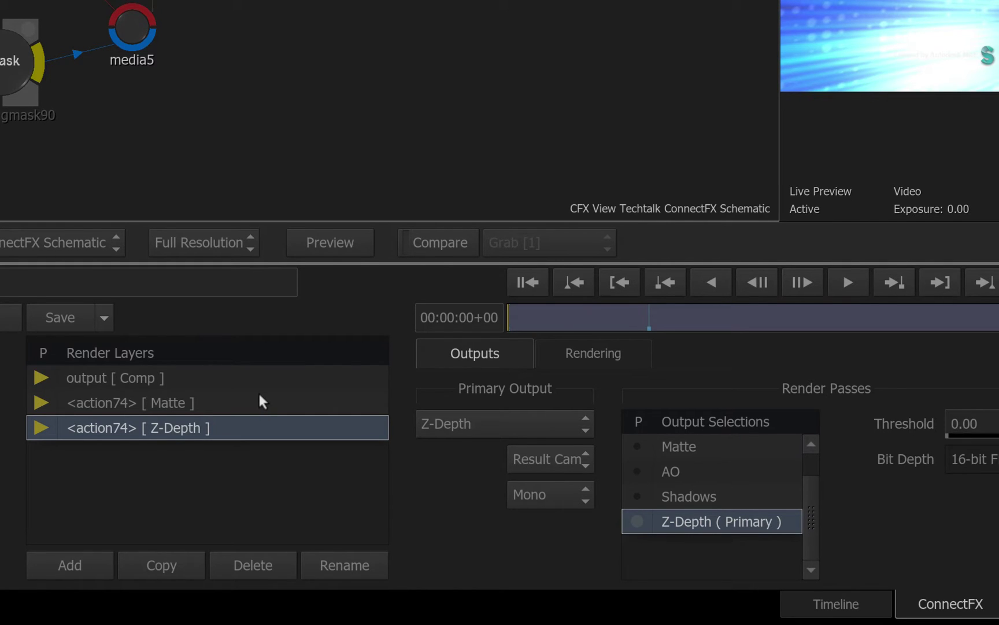
- Select the Matte and Z-Depth layers in turn, showing all objects in the object list
left_click(259, 402)
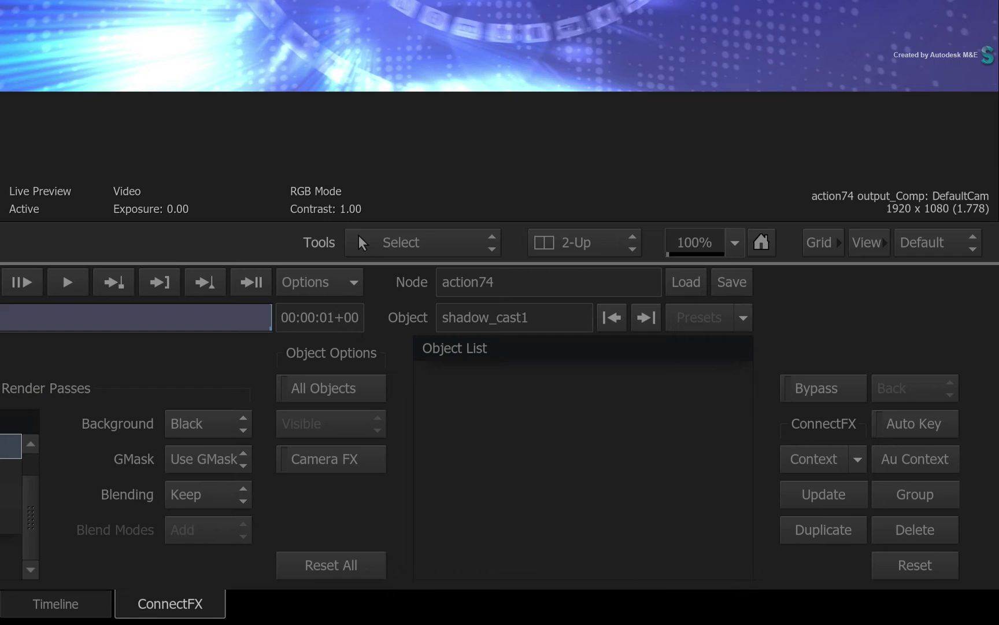
left_click(332, 388)
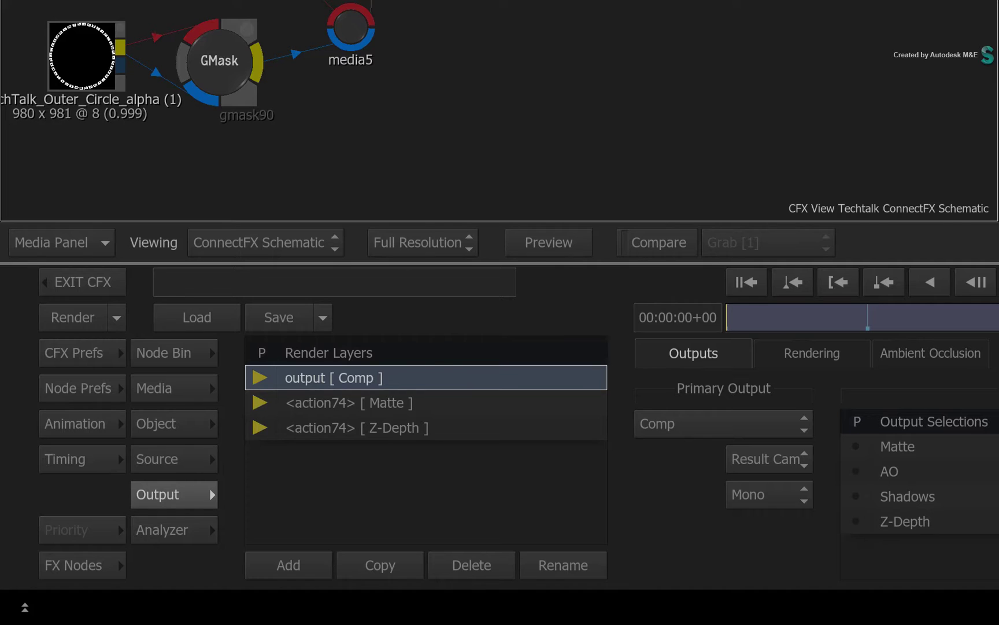
left_click(464, 403)
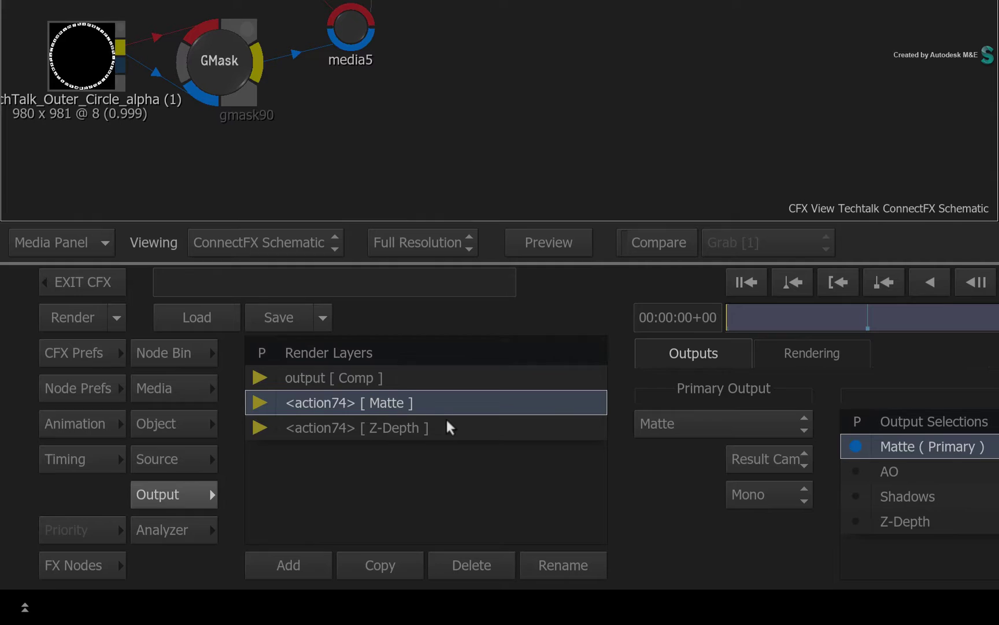
left_click(451, 428)
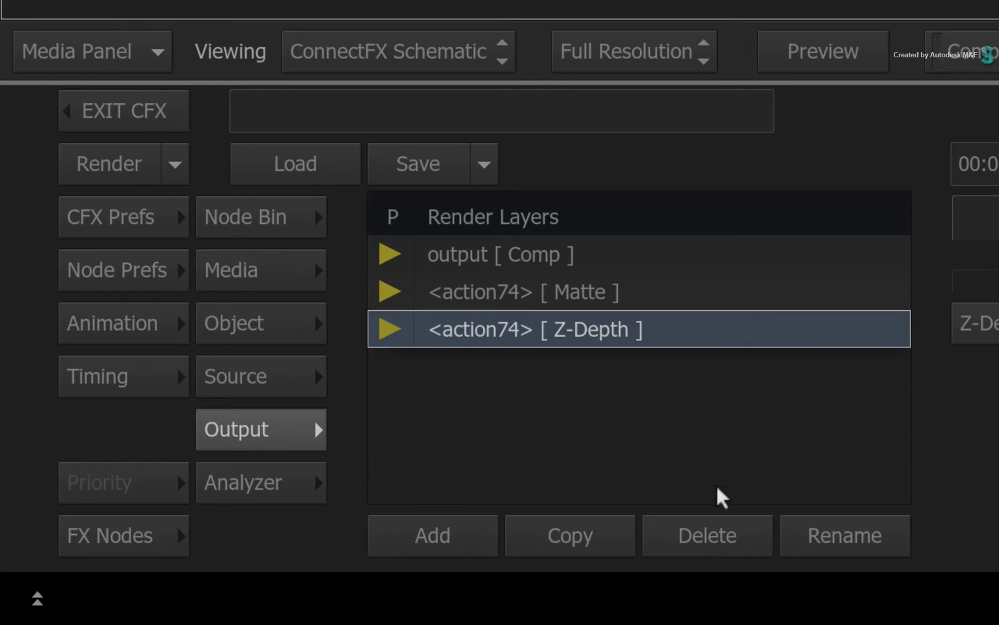
- Delete the Z-Depth and Matte render layers and display output_Comp in the viewer
left_click(718, 524)
left_click(718, 523)
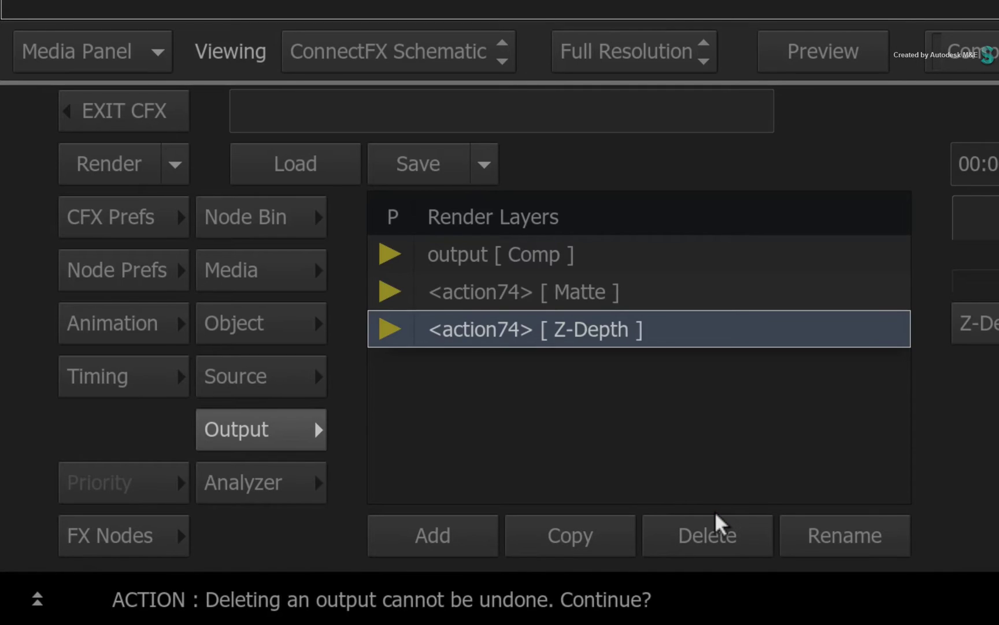
left_click(716, 517)
left_click(714, 516)
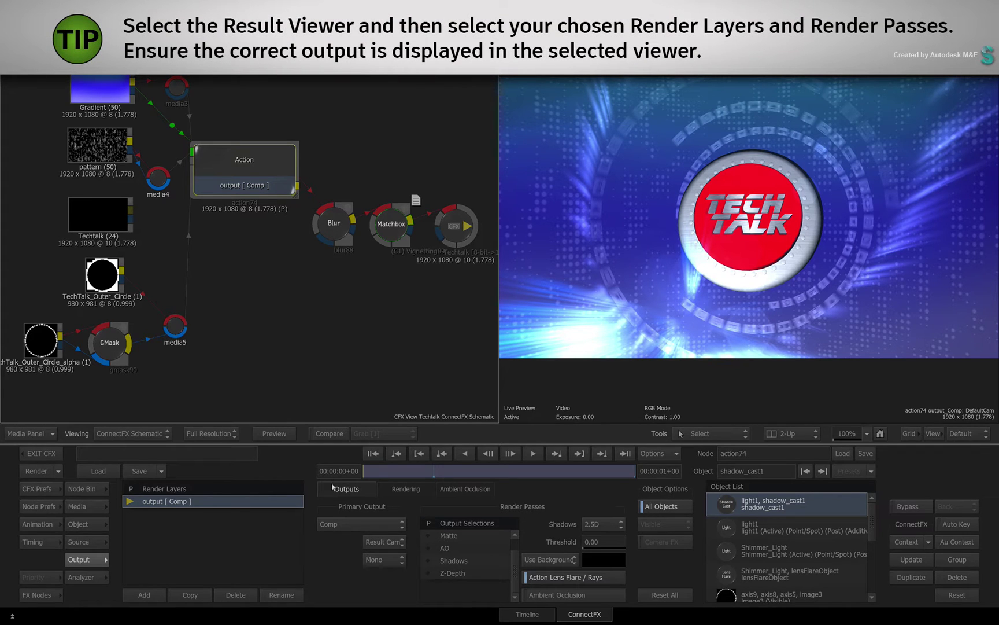
left_click(748, 378)
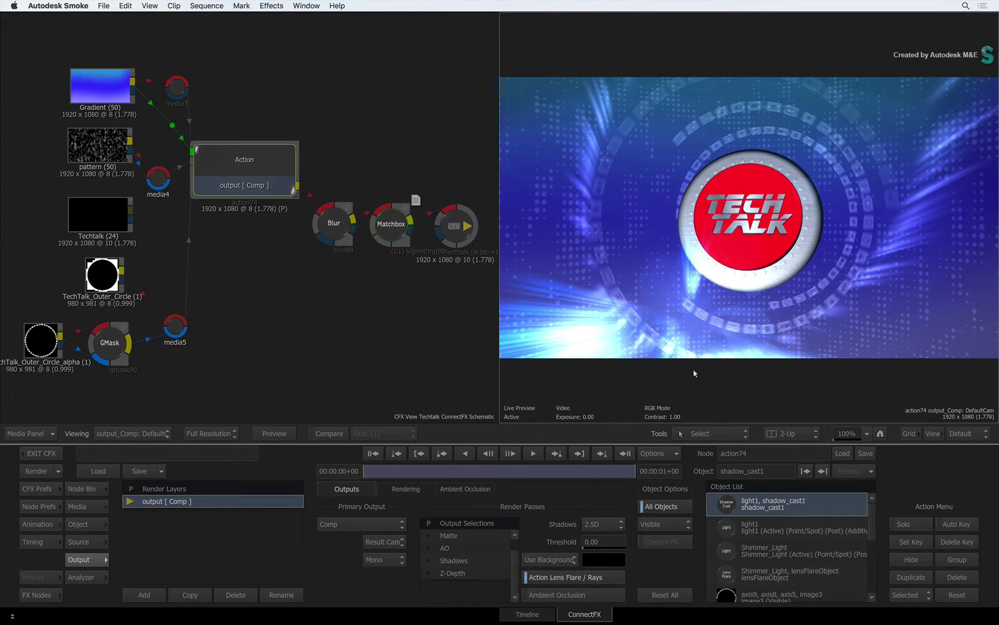
left_click(513, 534)
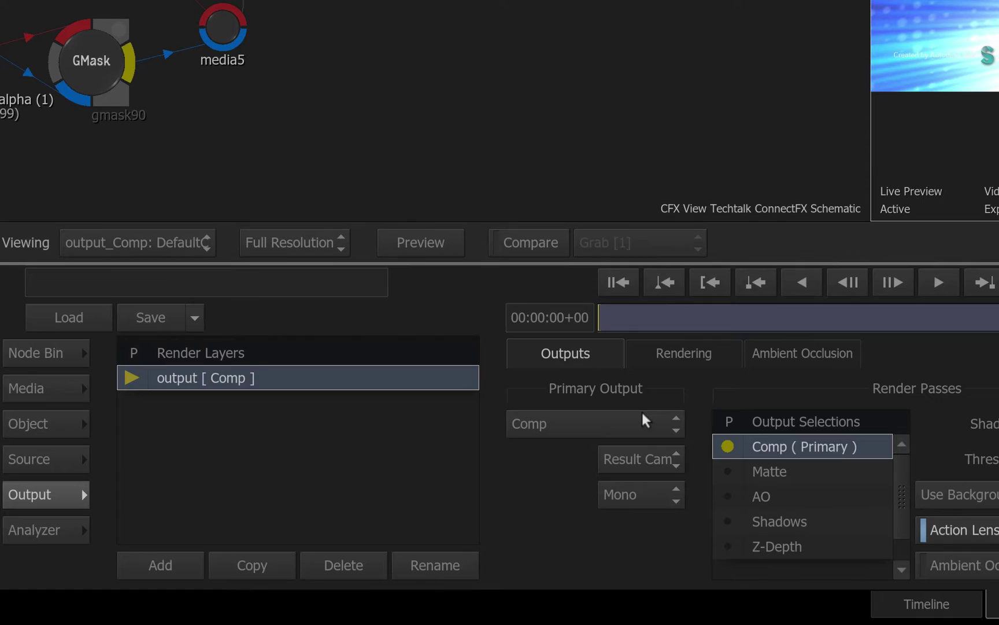
left_click(646, 420)
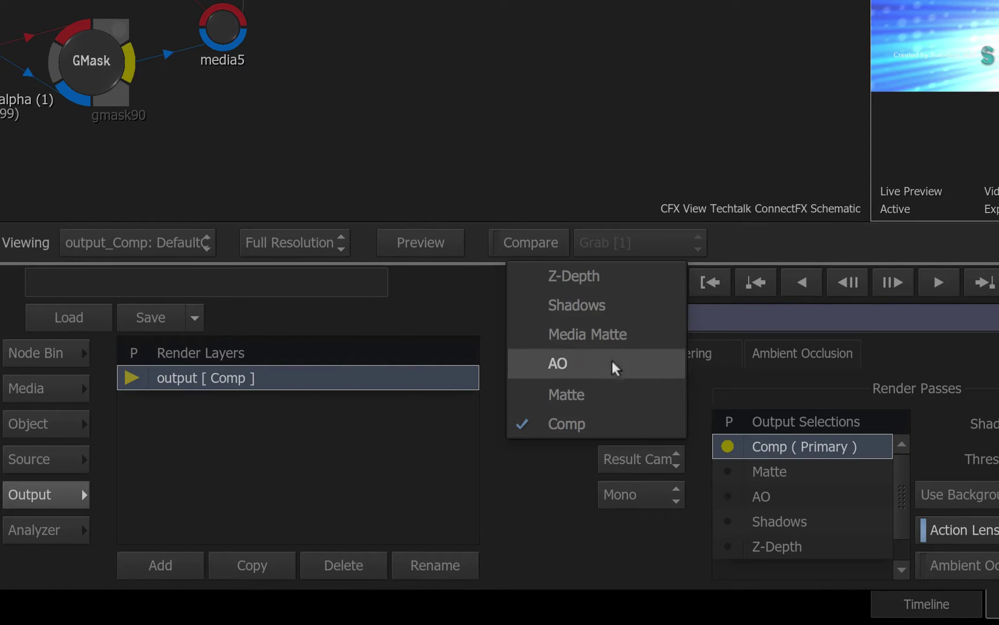
left_click(610, 422)
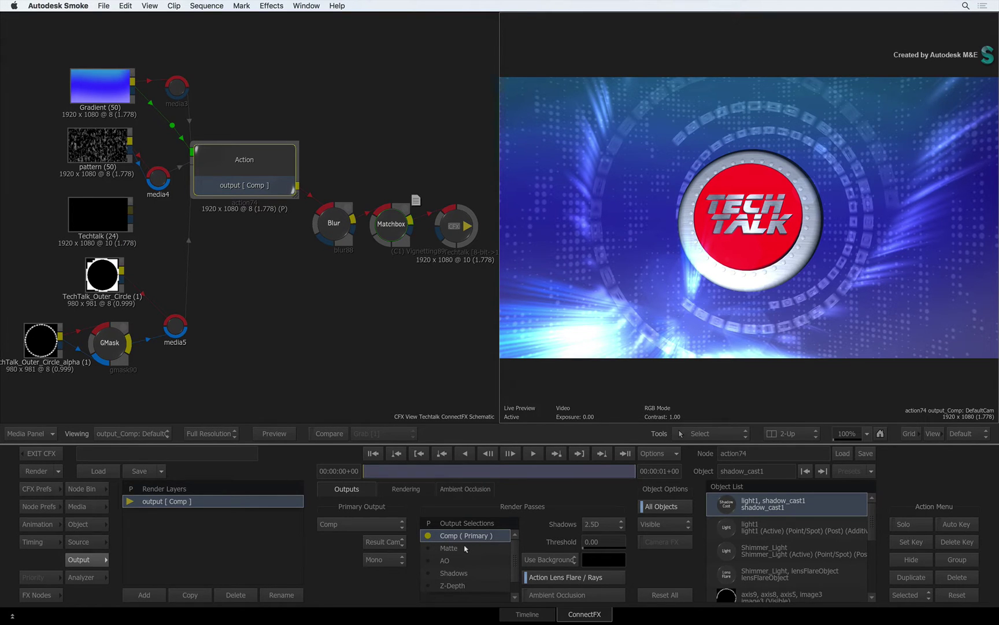
left_click(456, 550)
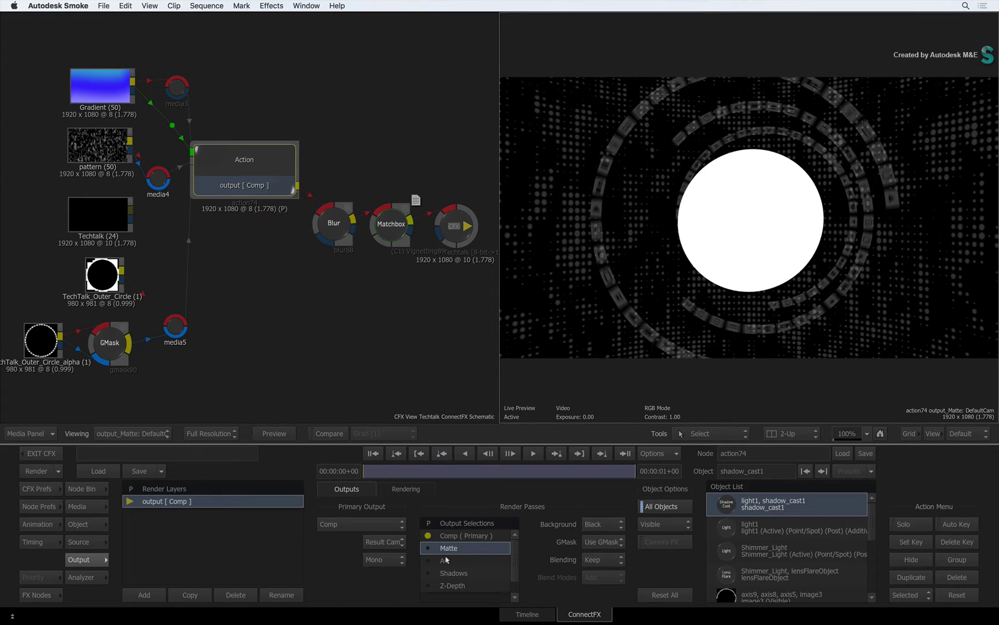
left_click(445, 560)
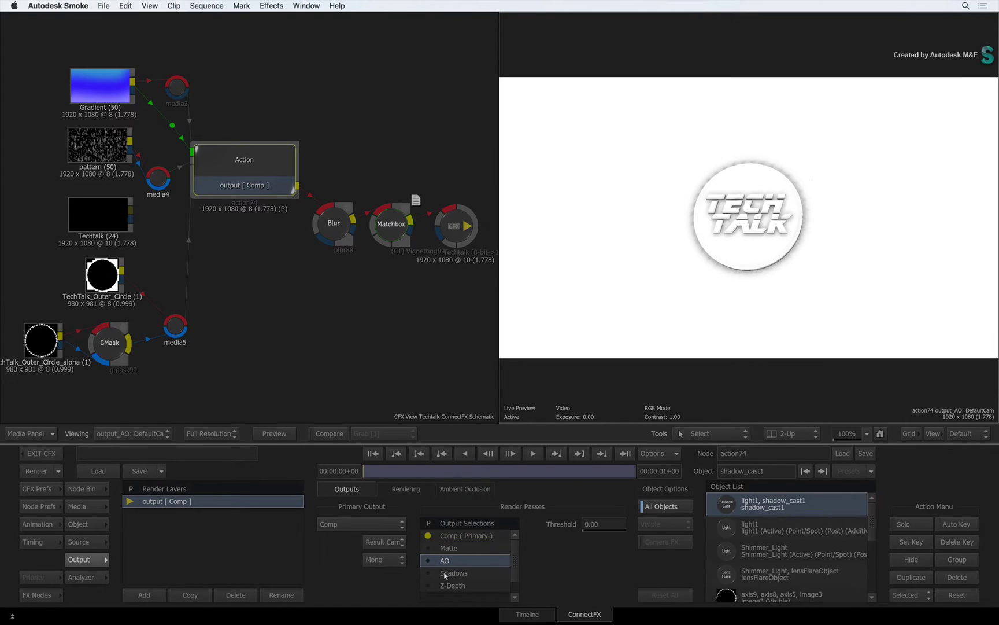
left_click(445, 574)
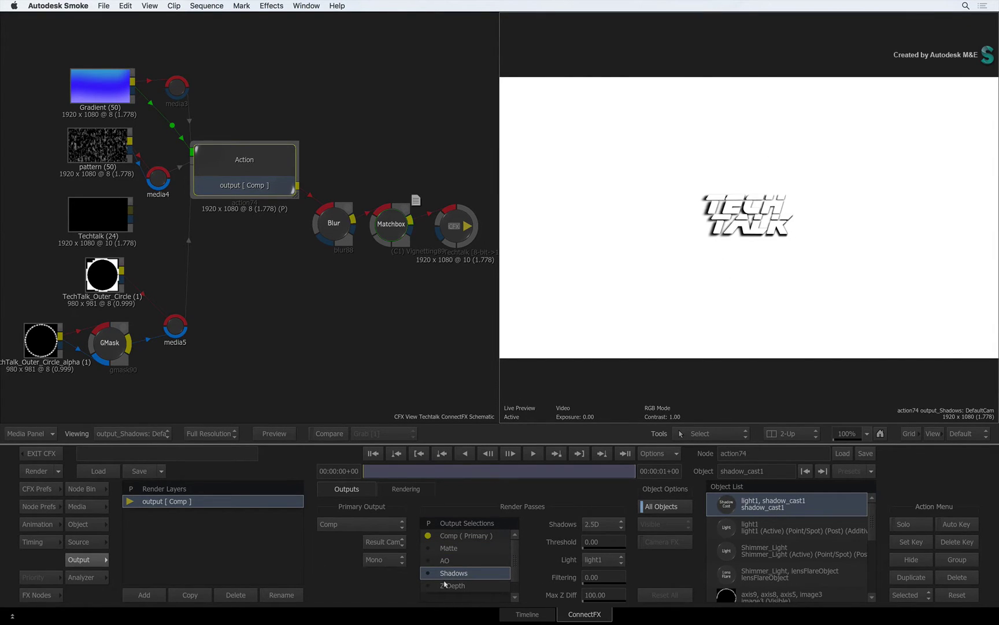
left_click(444, 585)
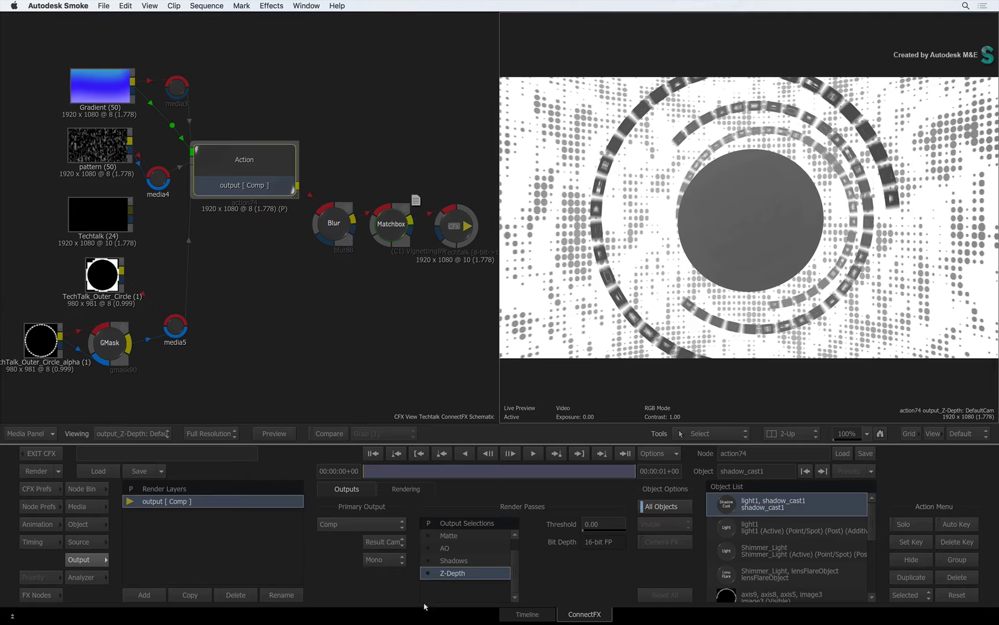
left_click(443, 569)
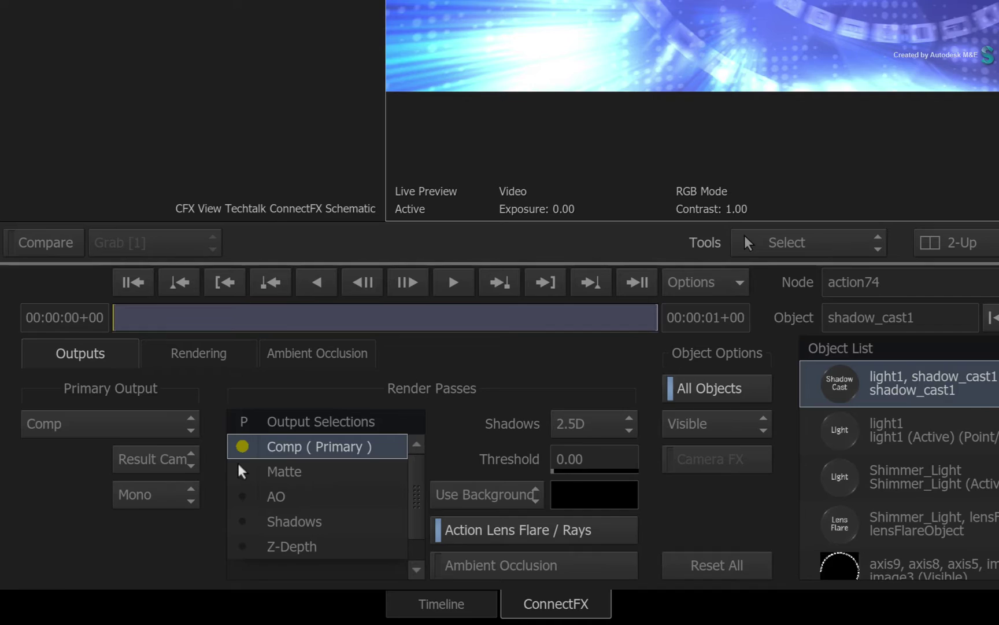
- Enable Matte and Z-Depth in Output Selections alongside Comp
left_click(243, 472)
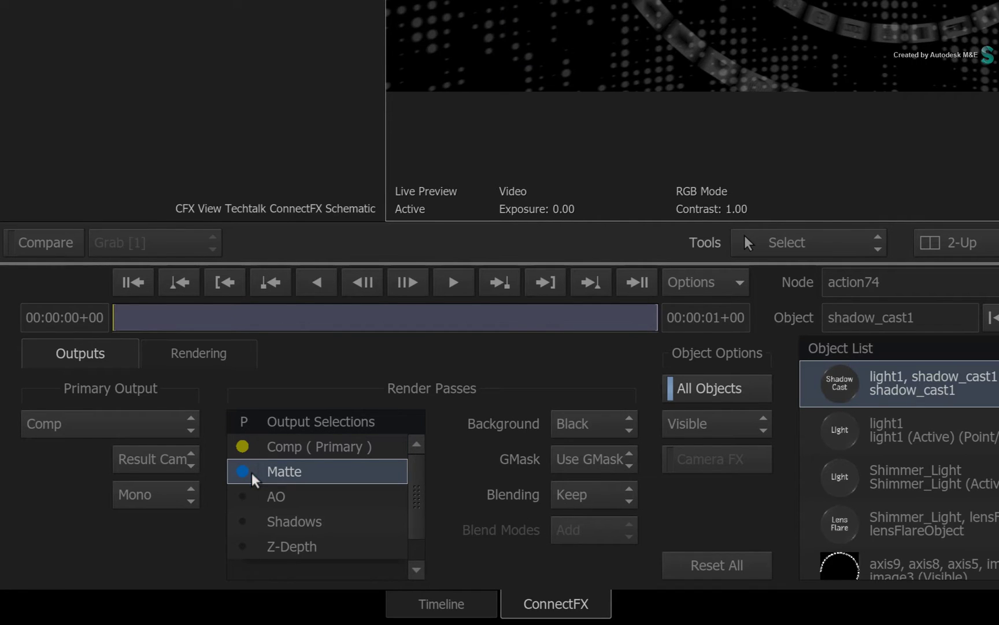
left_click(238, 546)
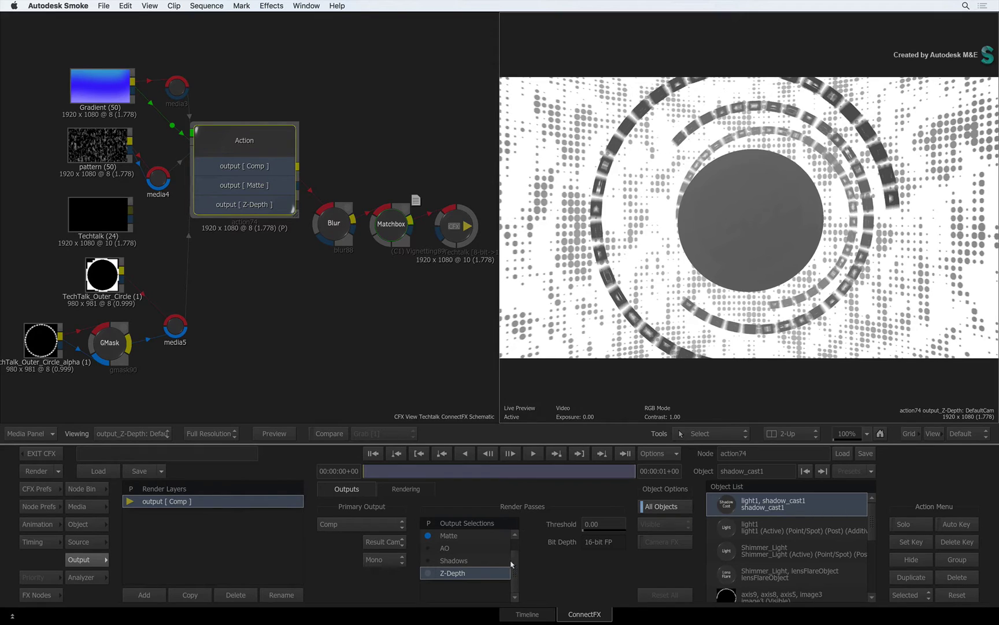
left_click_drag(511, 564, 511, 549)
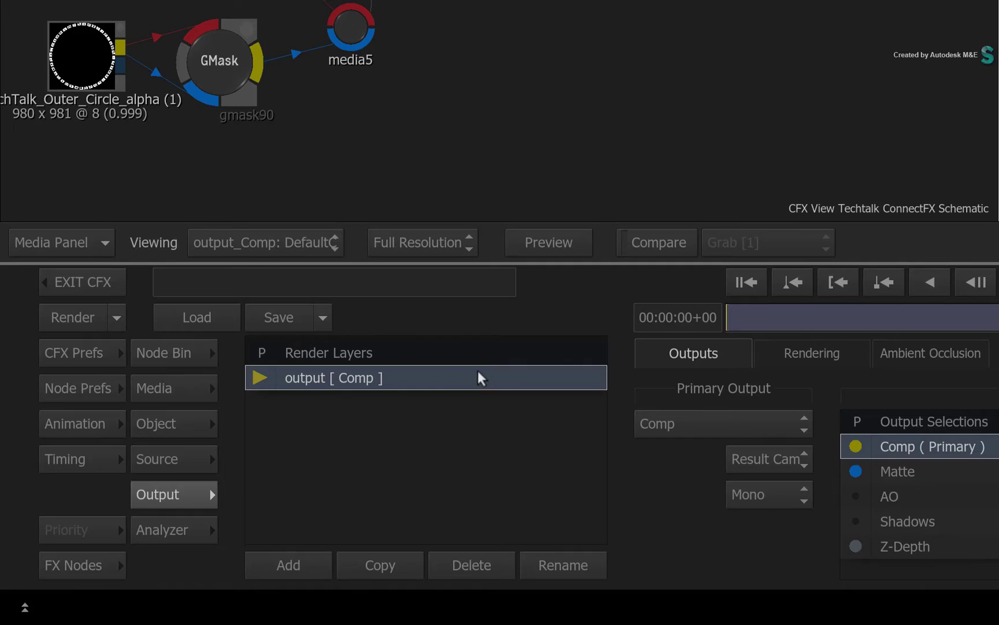
- Rename the 'output' render layer to 'graphic'
left_click(557, 563)
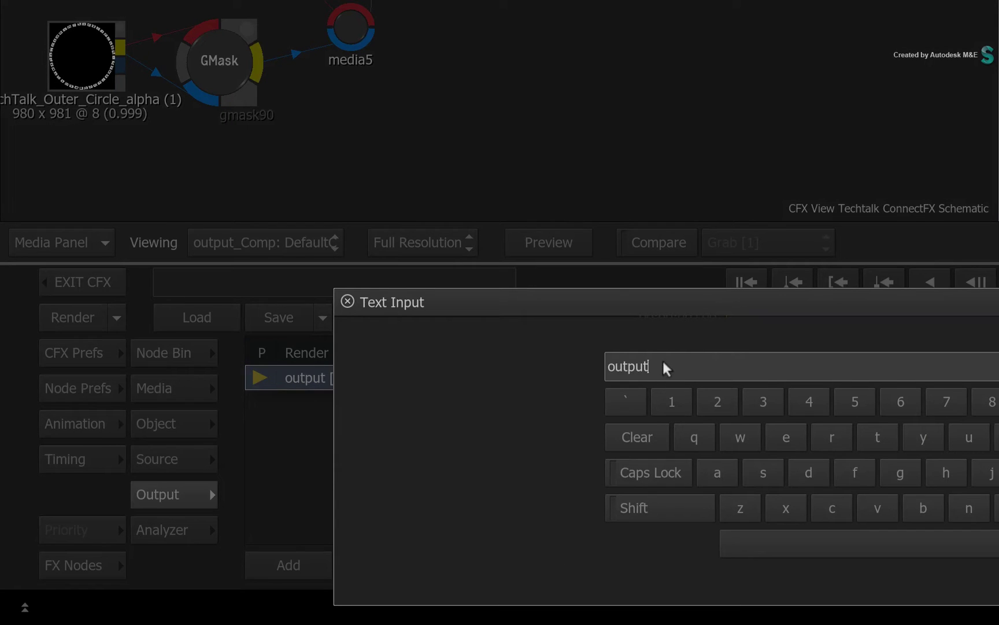
left_click_drag(664, 362, 520, 356)
type("graphic")
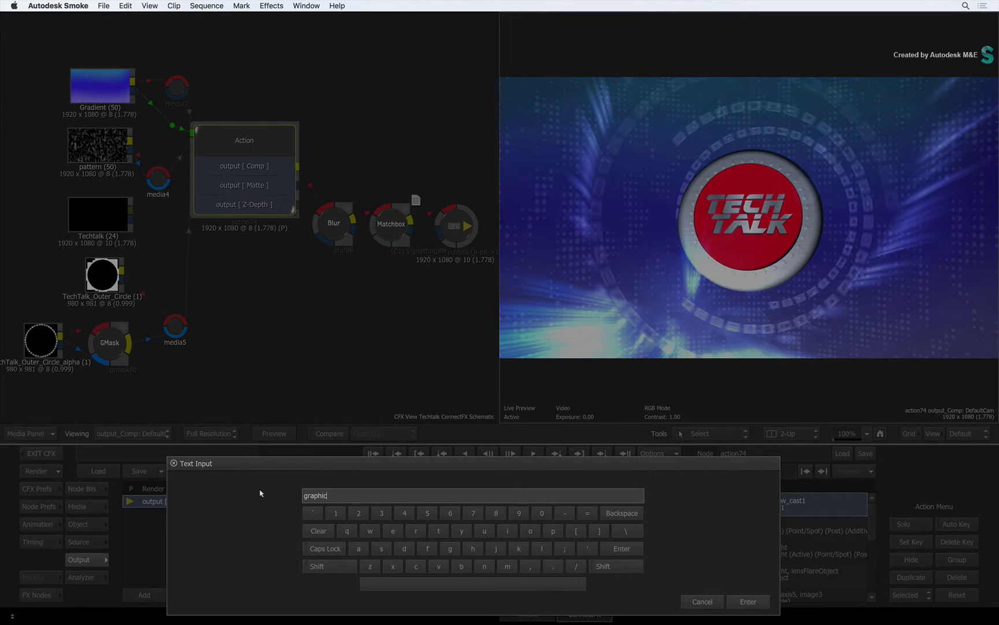
key("Return")
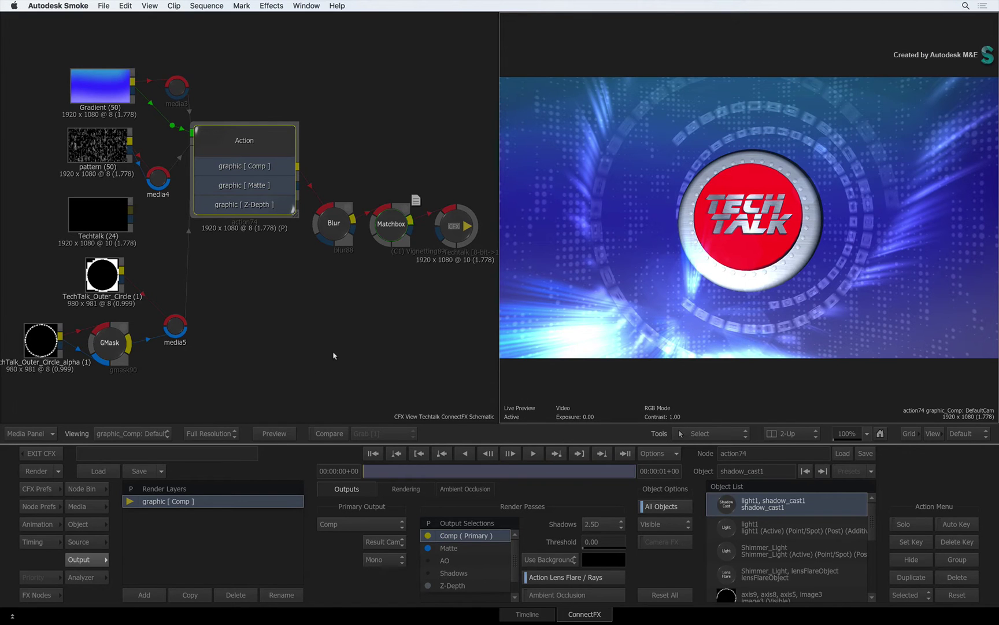
key("F4")
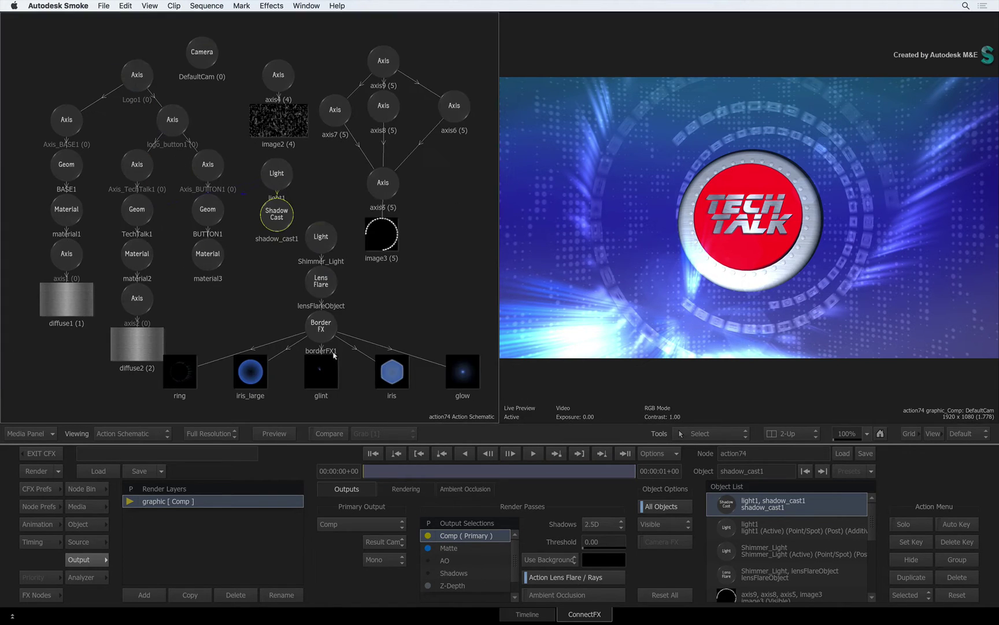
left_click(735, 434)
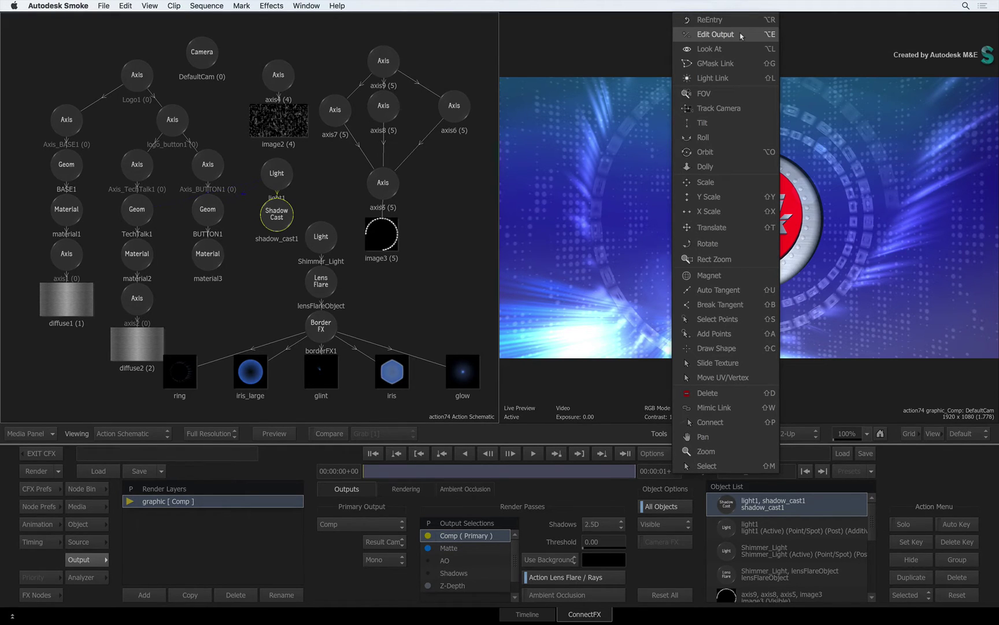
left_click(657, 34)
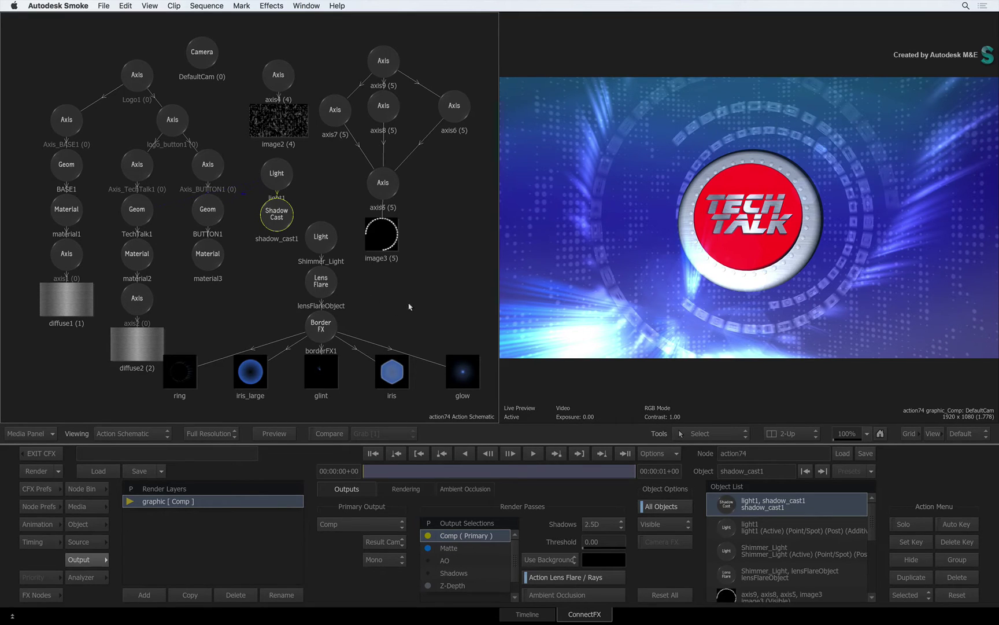
key("Tab")
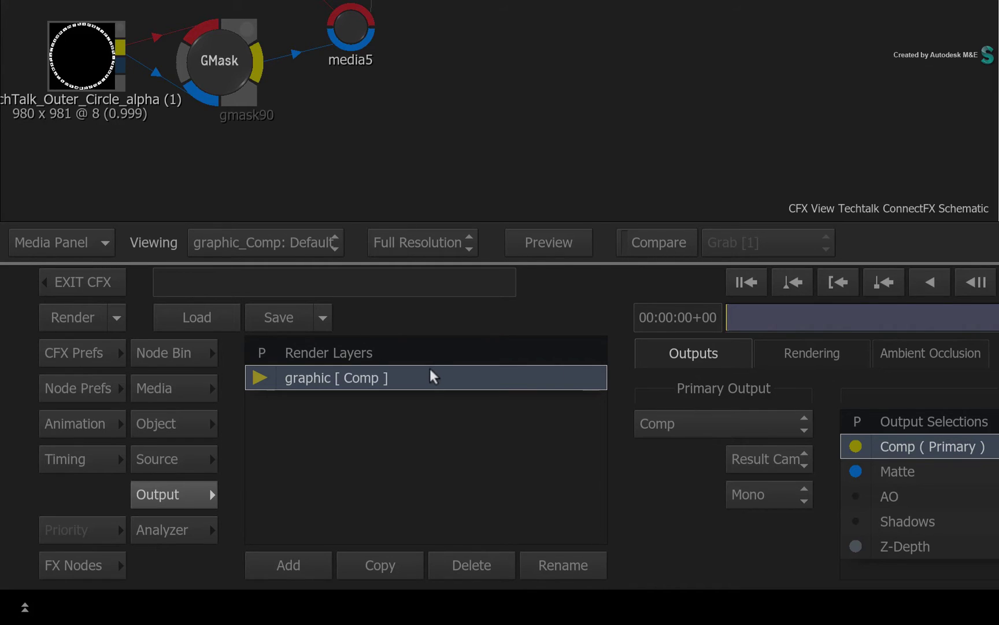
- Duplicate the graphic render layer and rename the copy 'extra elements'
left_click(388, 549)
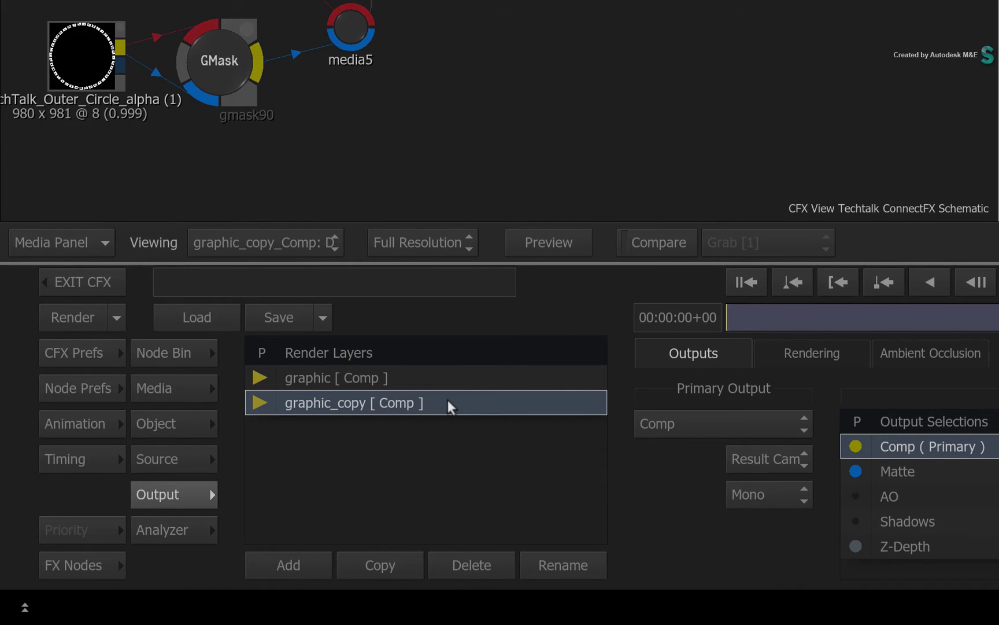
left_click(555, 554)
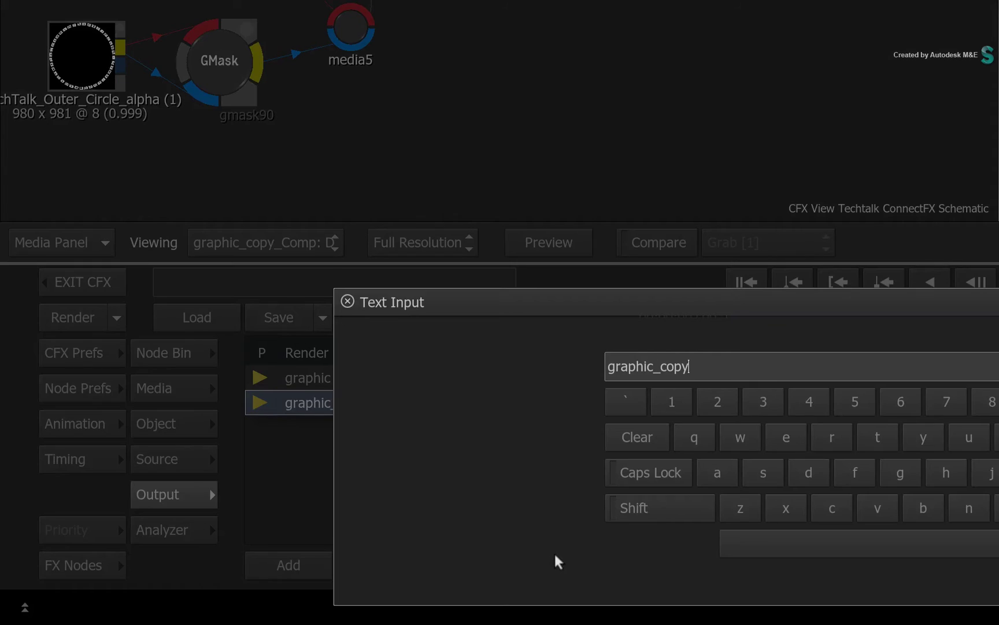
key("ctrl+a")
type("extra elements")
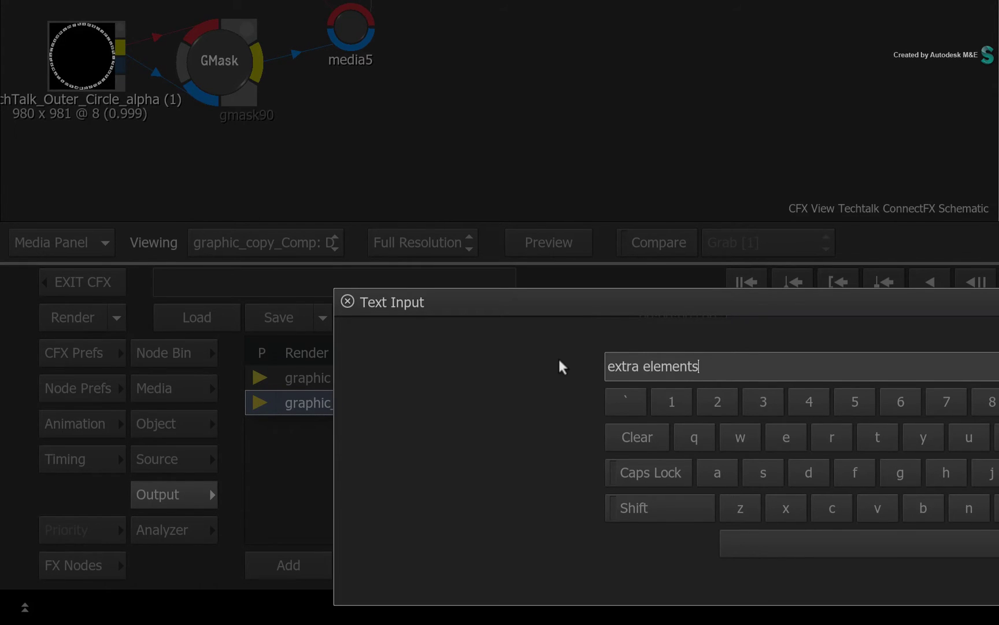
key("Return")
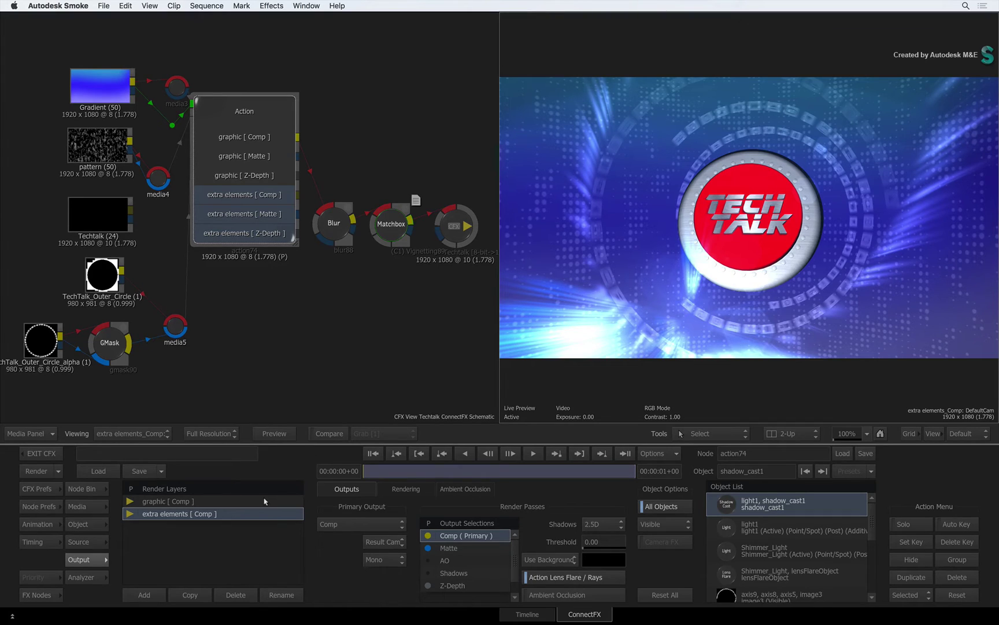
- Switch to the graphic layer and preview its Matte, AO, Shadows and Z-Depth passes
left_click(265, 502)
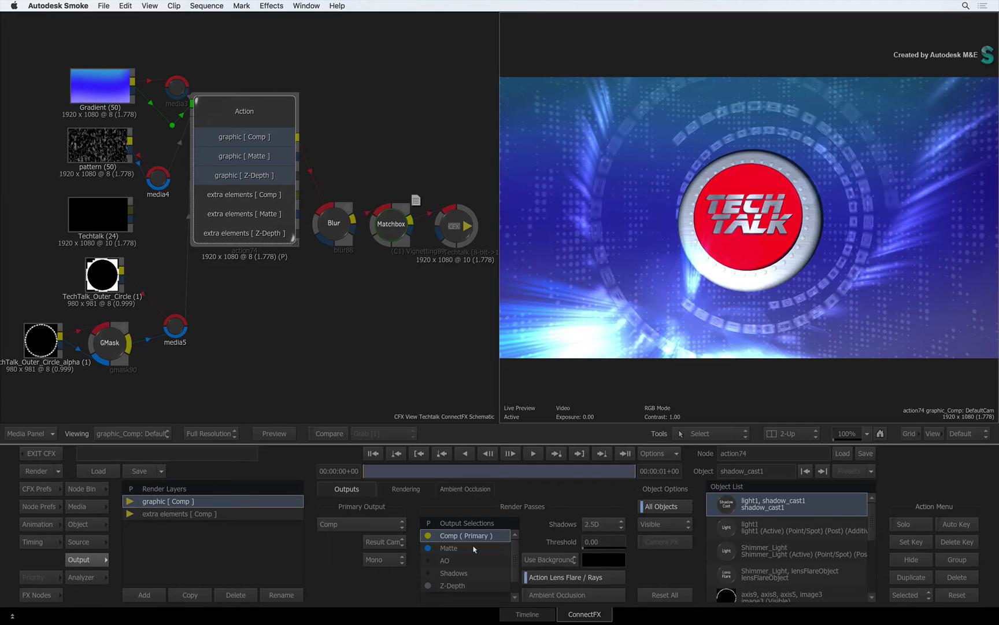
left_click(301, 428)
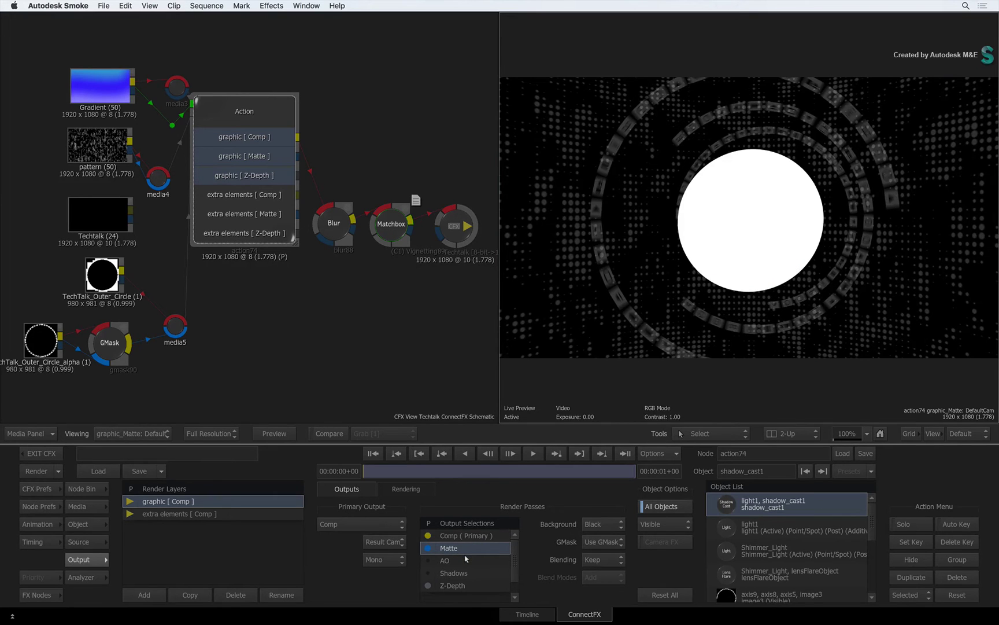
left_click(466, 559)
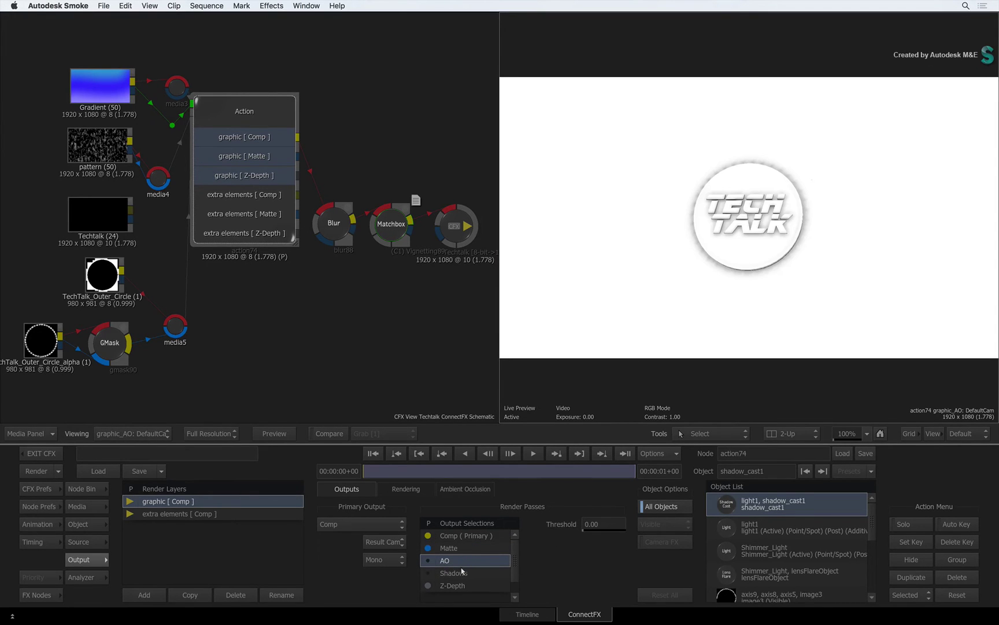
left_click(461, 572)
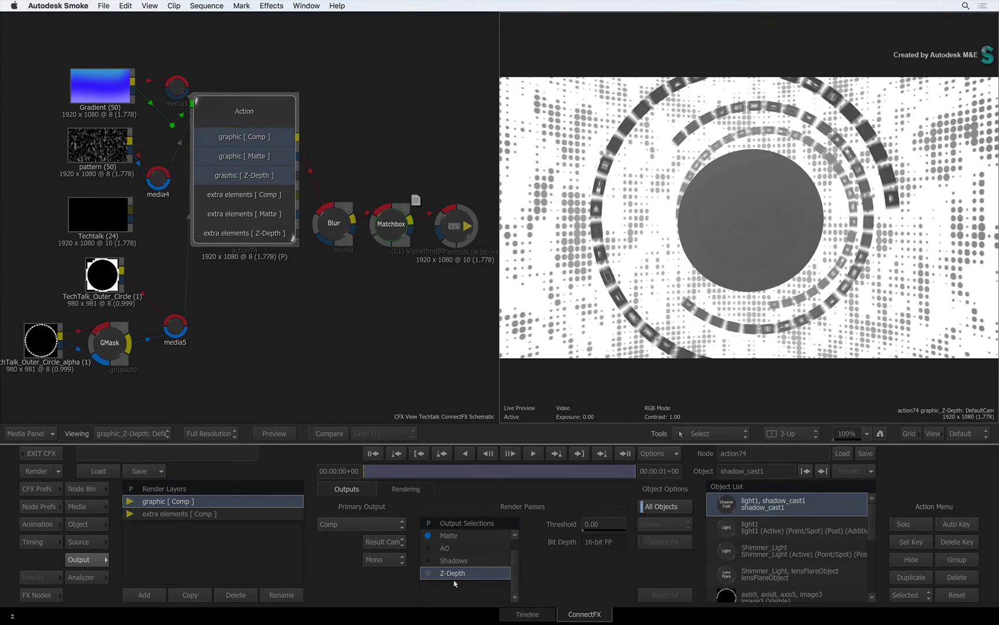
scroll(460, 562, "down", 1)
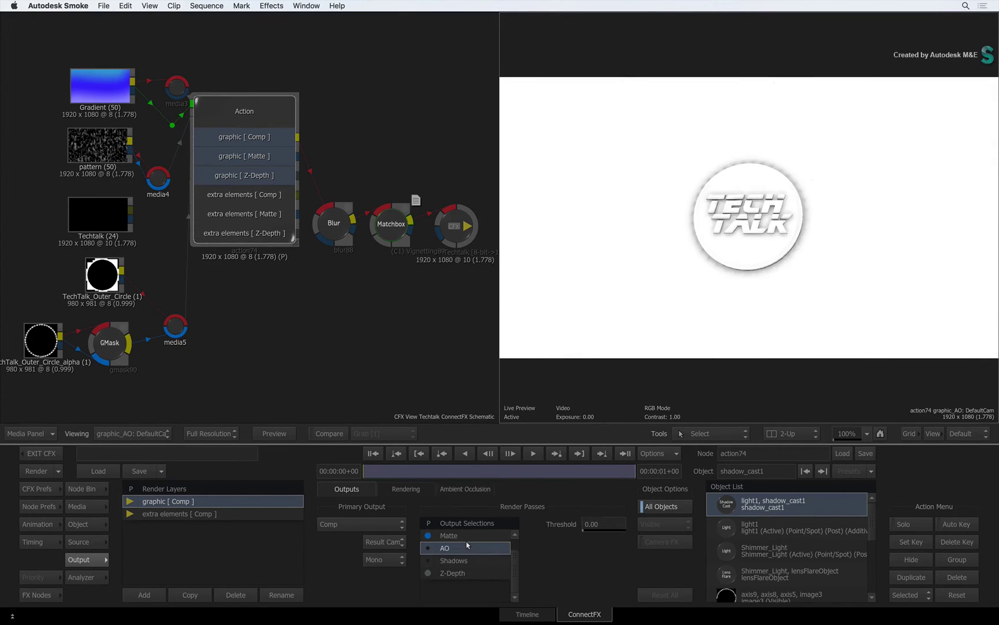
left_click(472, 535)
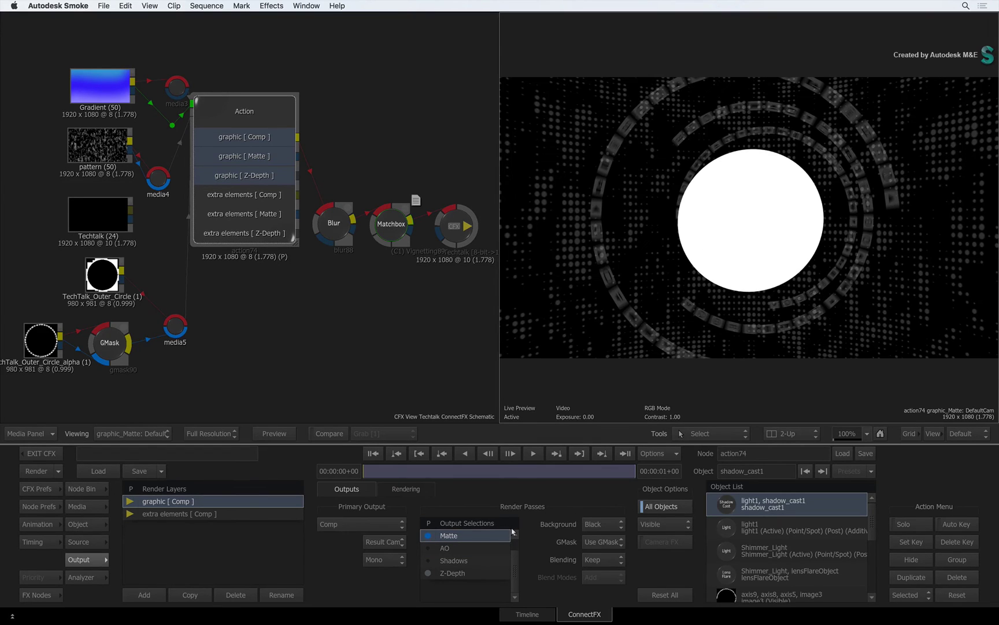
left_click(512, 531)
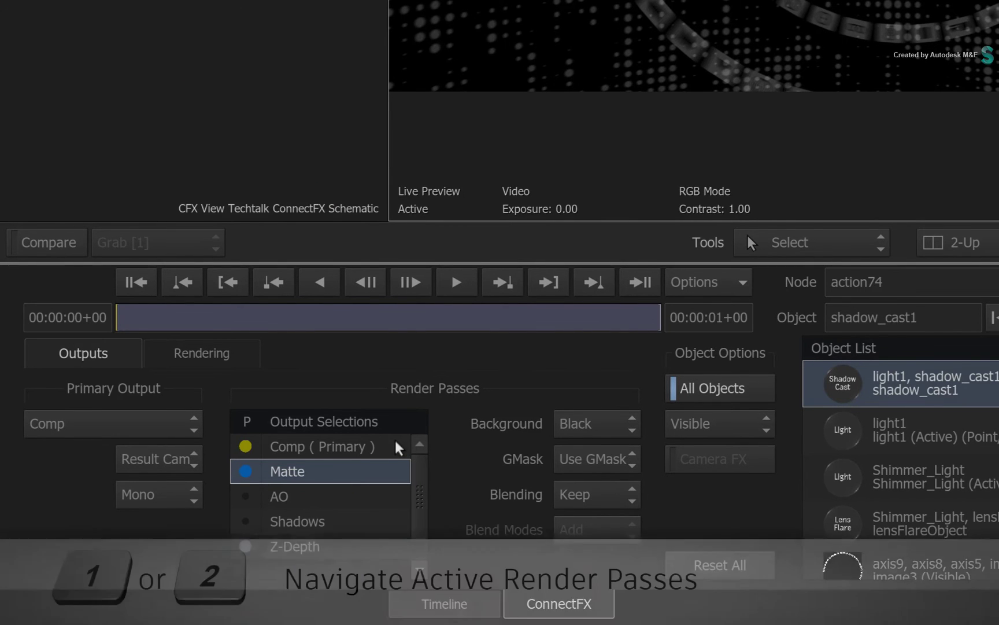
key("2")
key("1")
key("1")
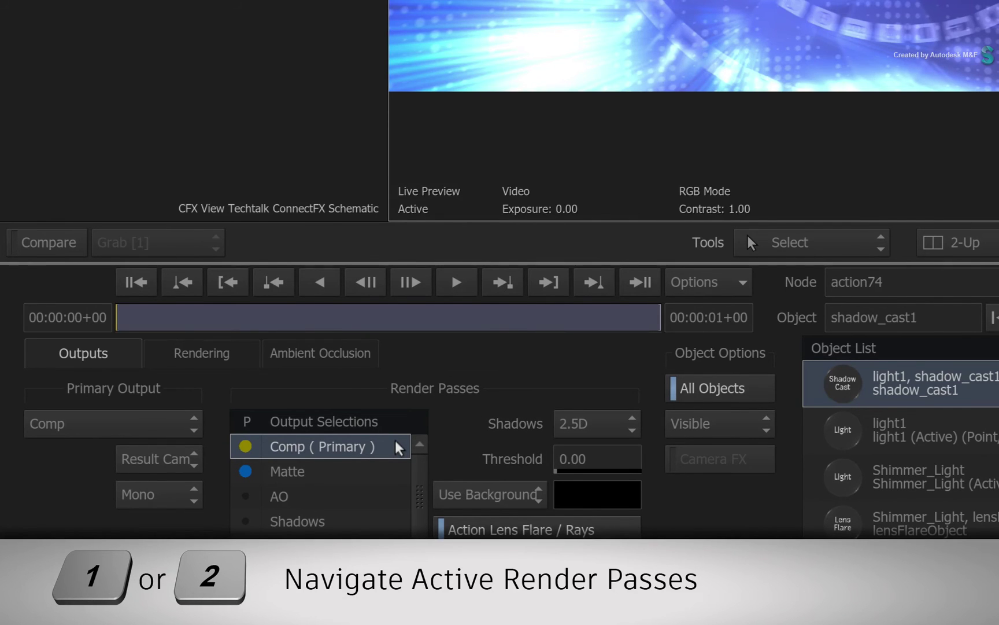
- Preview AO, Shadows and Matte again, return to Comp (Primary), and show Rendering settings
left_click(279, 497)
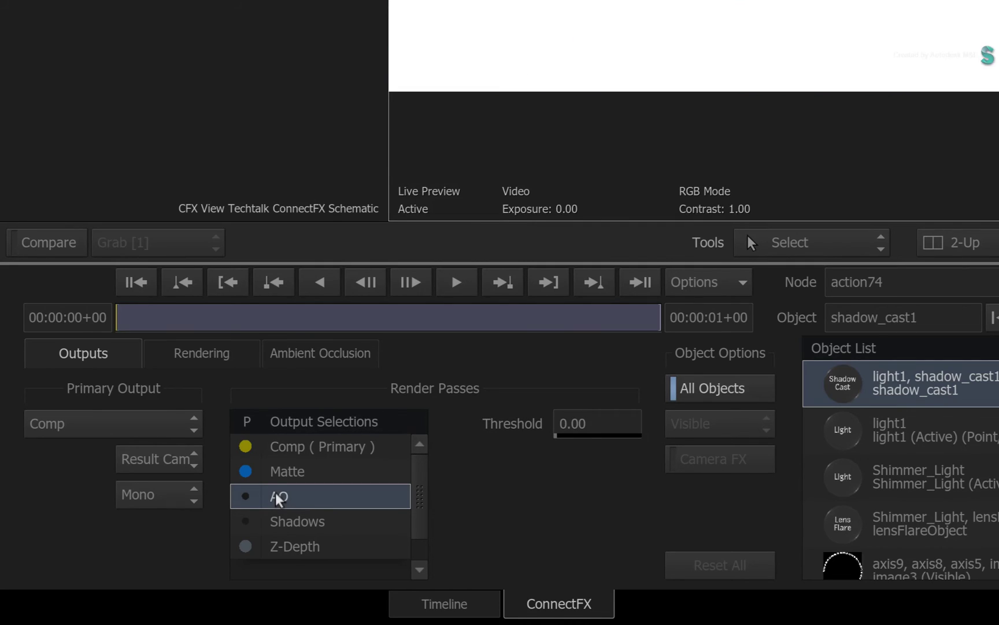
left_click(287, 520)
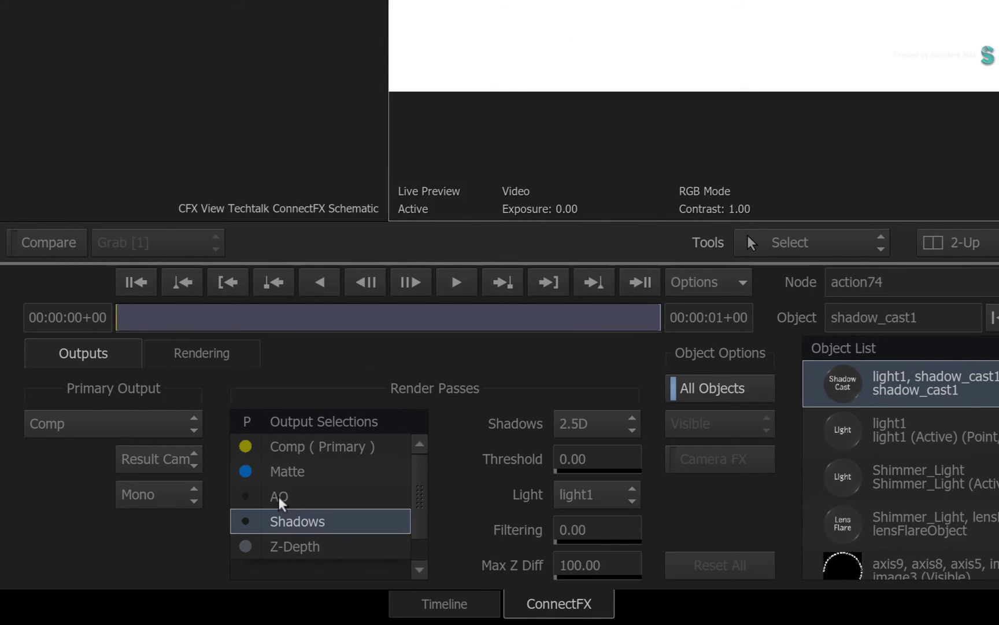
left_click(279, 497)
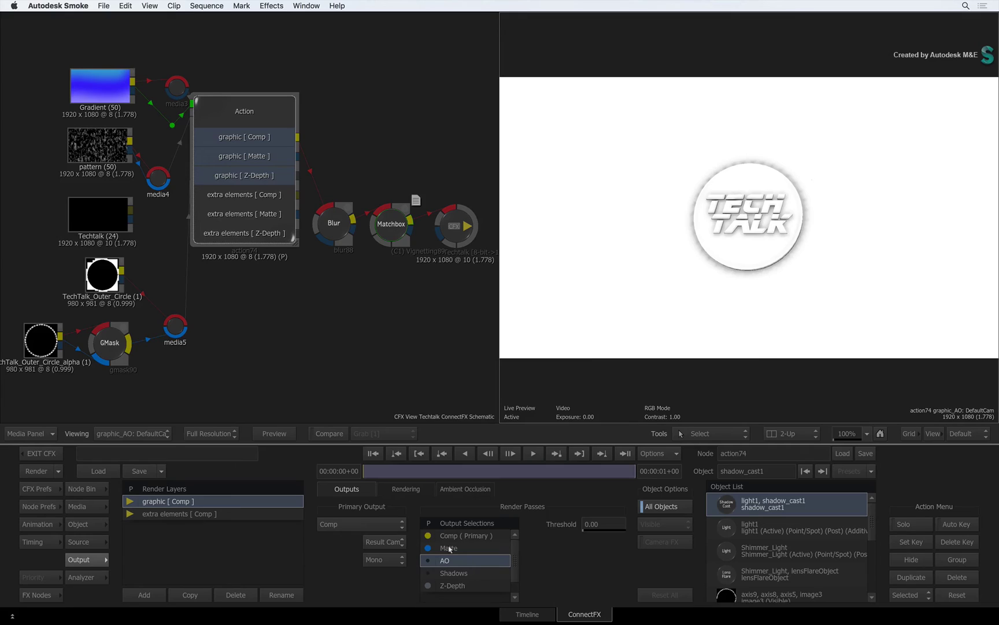
left_click(289, 471)
left_click(304, 447)
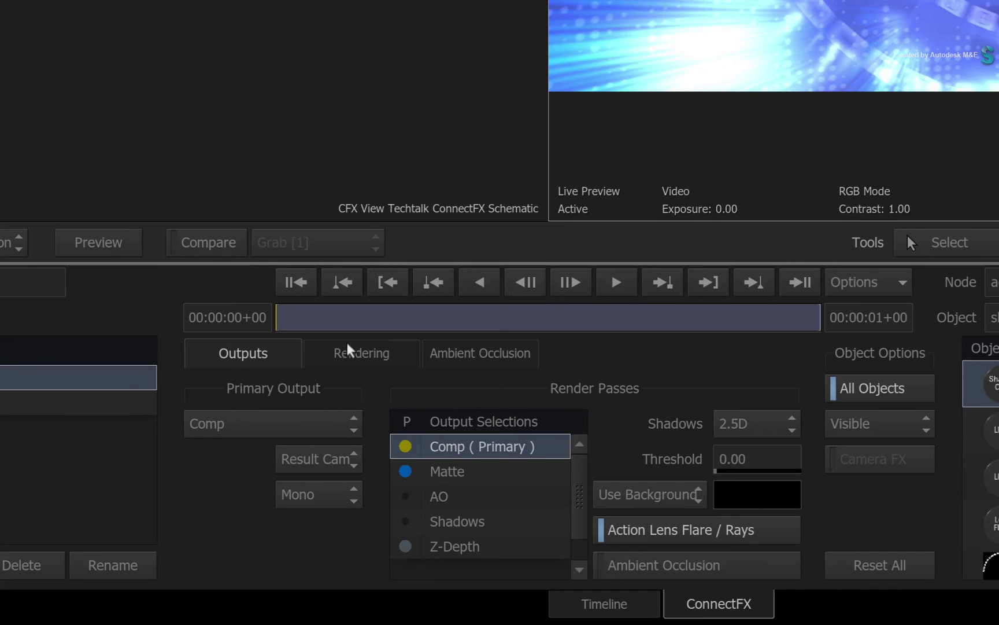
left_click(400, 486)
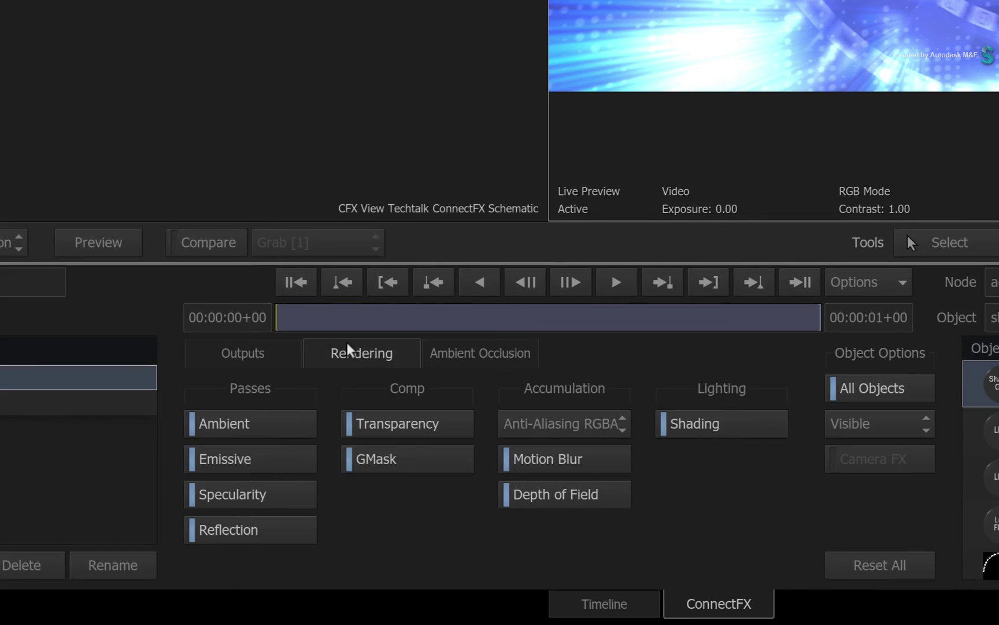
- Set Accumulation anti-aliasing to All and go back to the Outputs settings
left_click(602, 422)
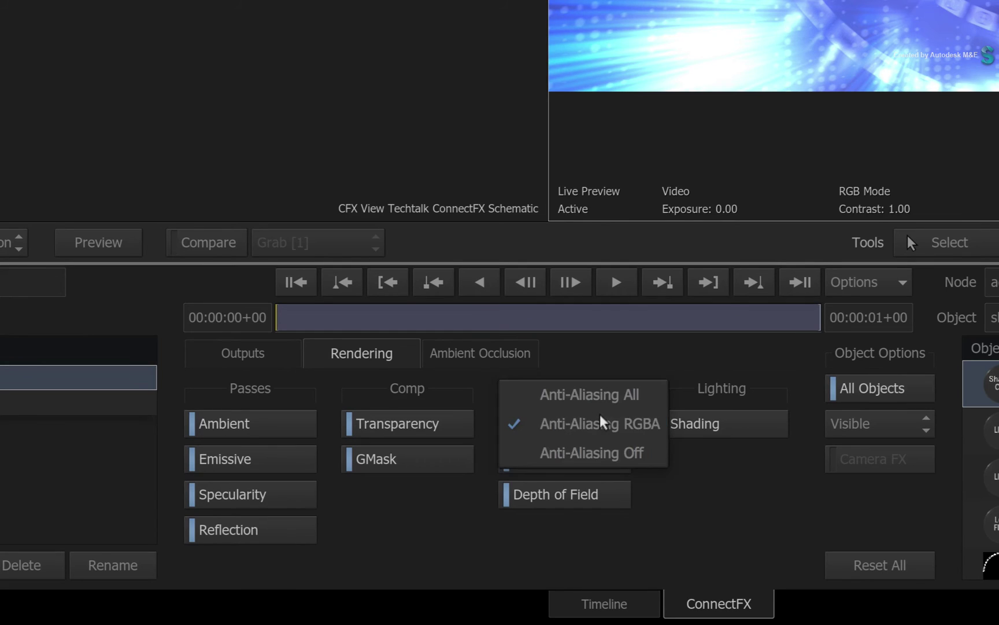
left_click(524, 400)
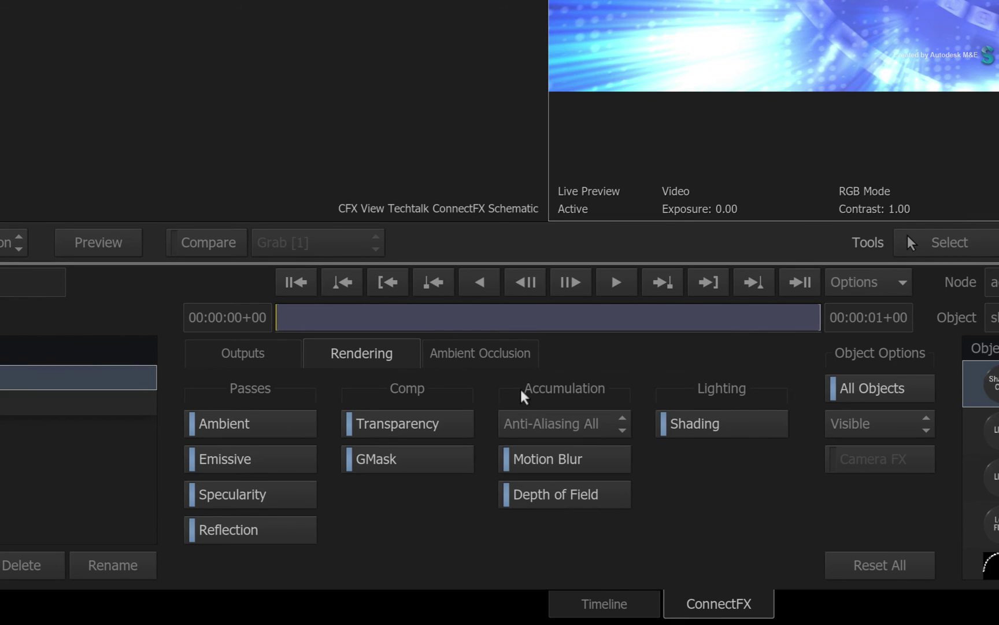
left_click(505, 423)
left_click(514, 450)
left_click(252, 353)
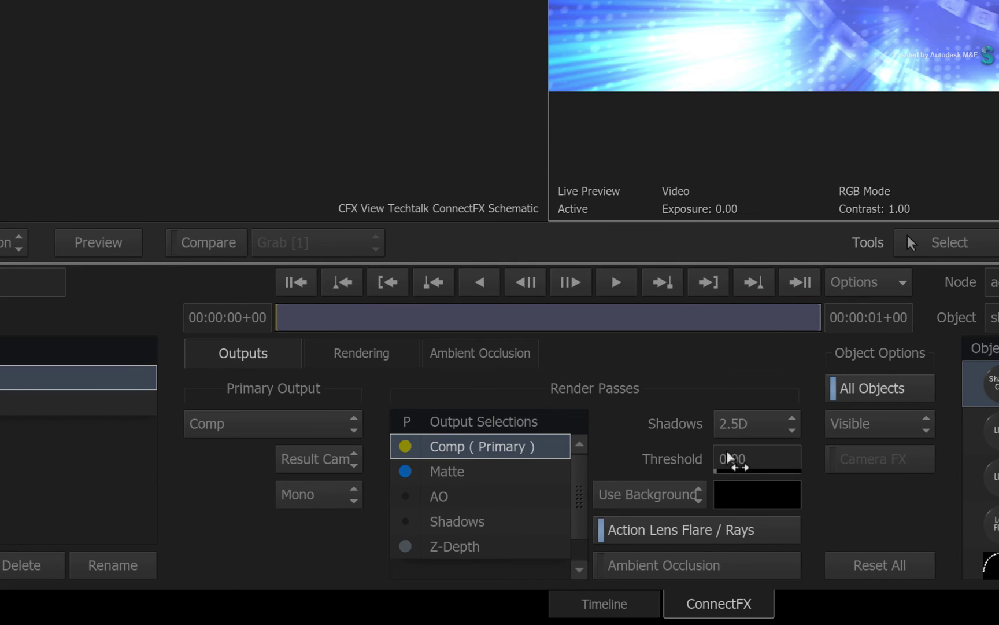
left_click_drag(743, 458, 781, 456)
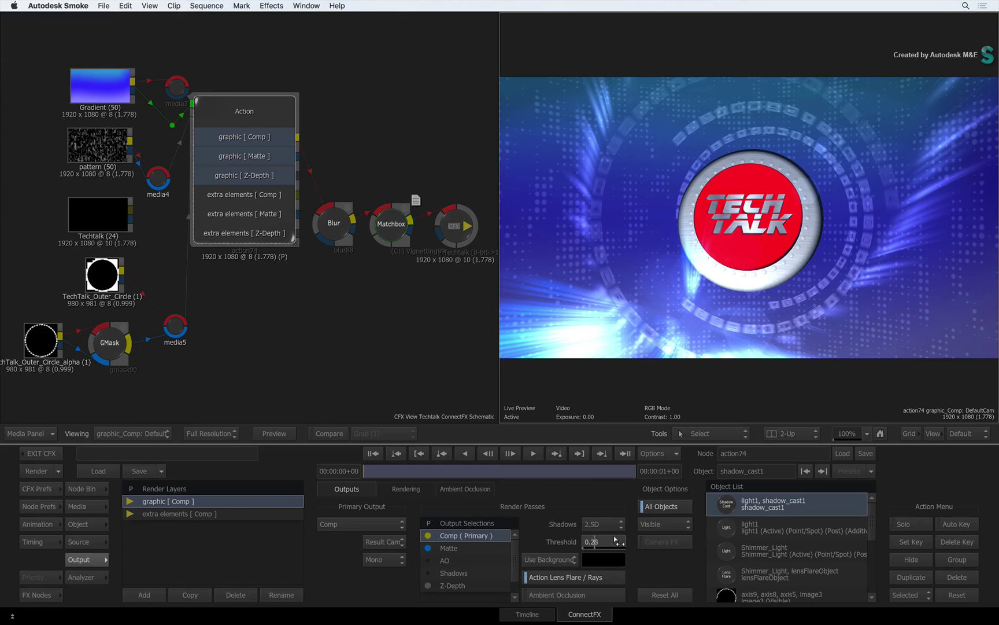
left_click_drag(616, 540, 571, 542)
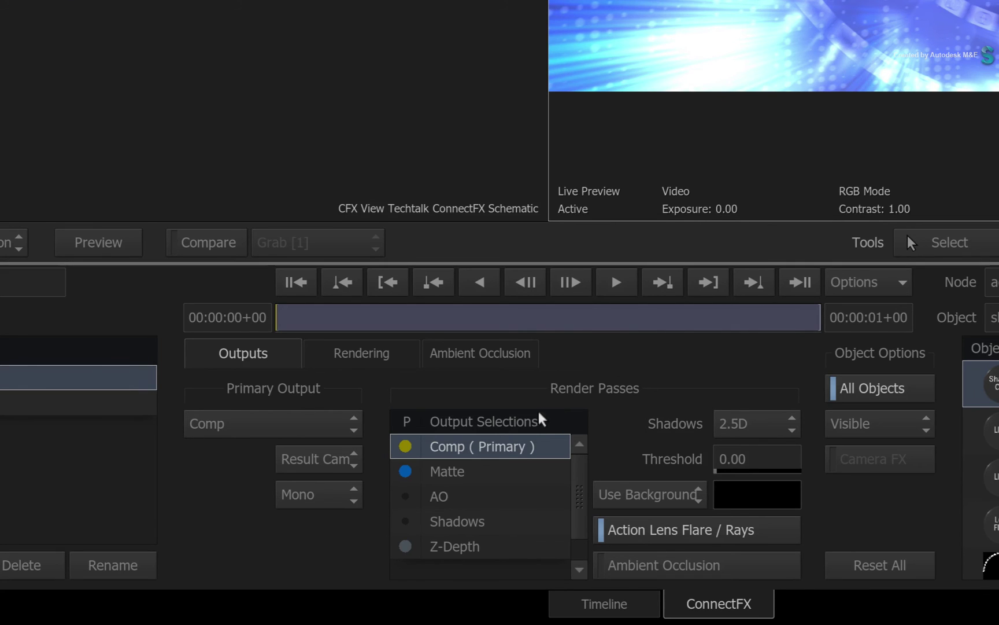
left_click(478, 471)
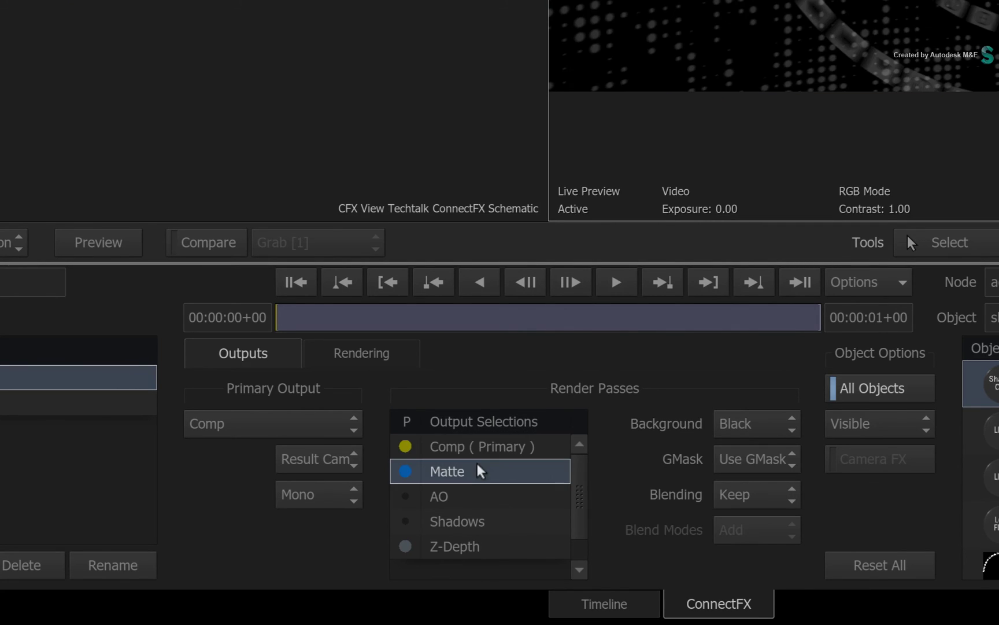
left_click(461, 496)
left_click(445, 520)
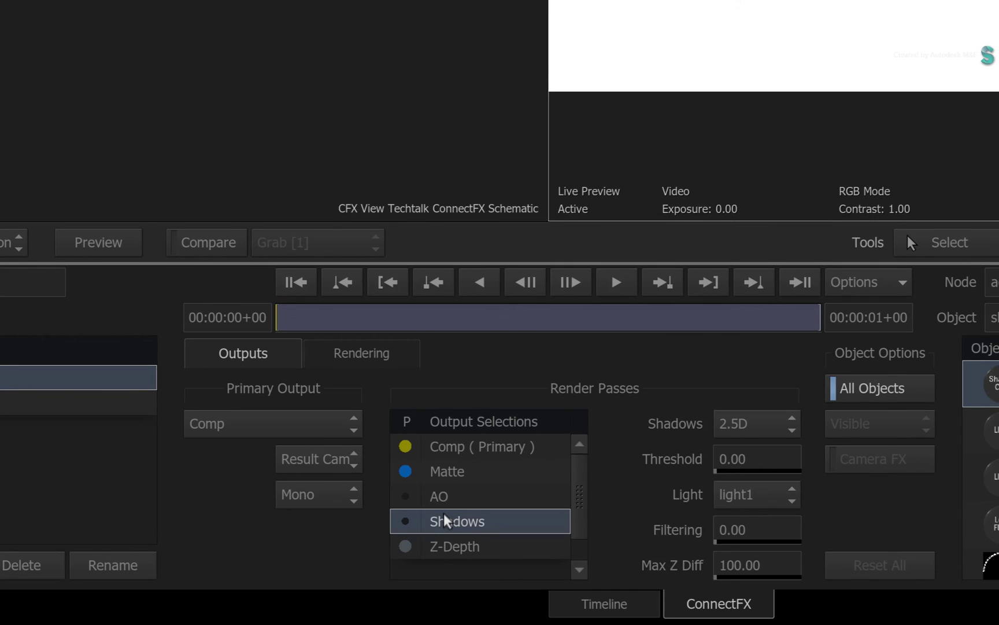
left_click(447, 445)
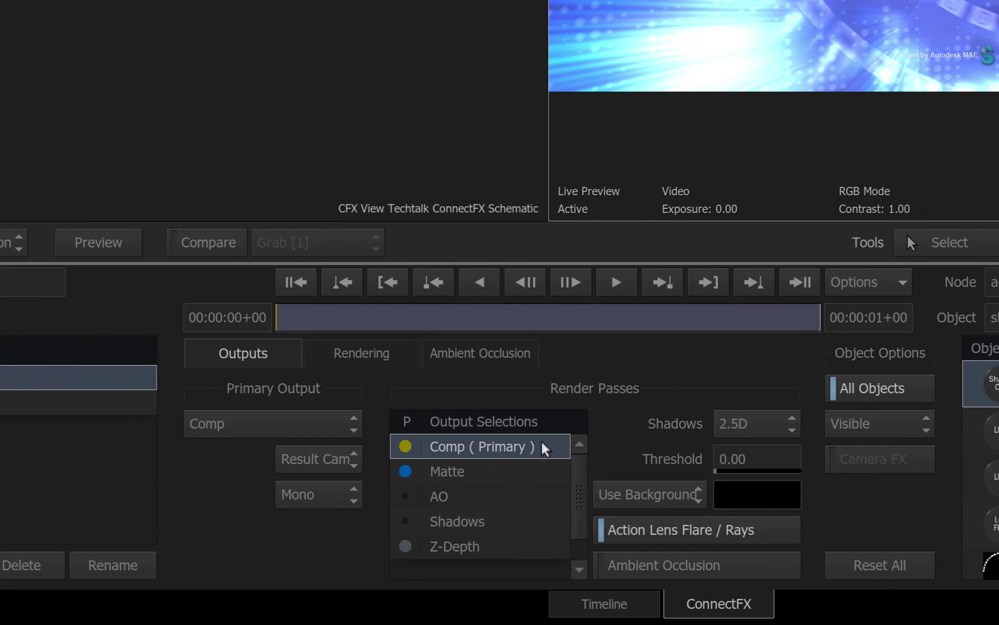
left_click(471, 470)
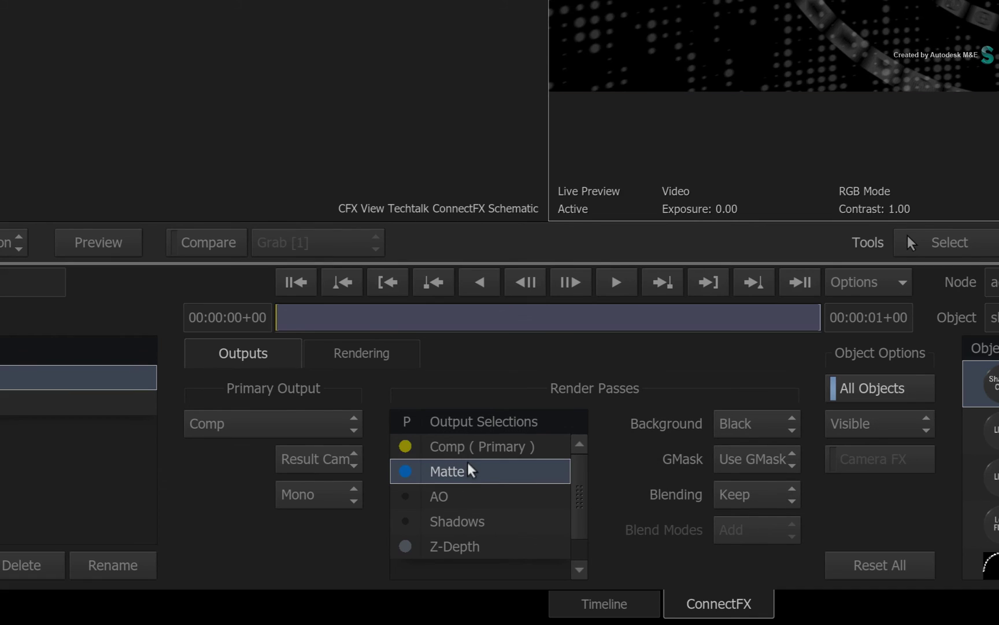
left_click(463, 494)
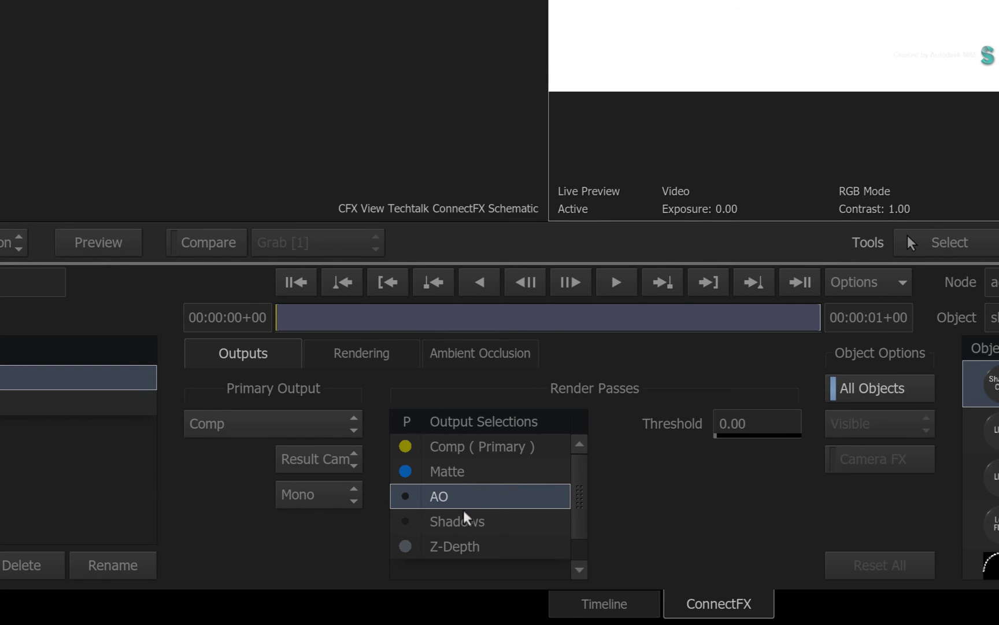
left_click(479, 518)
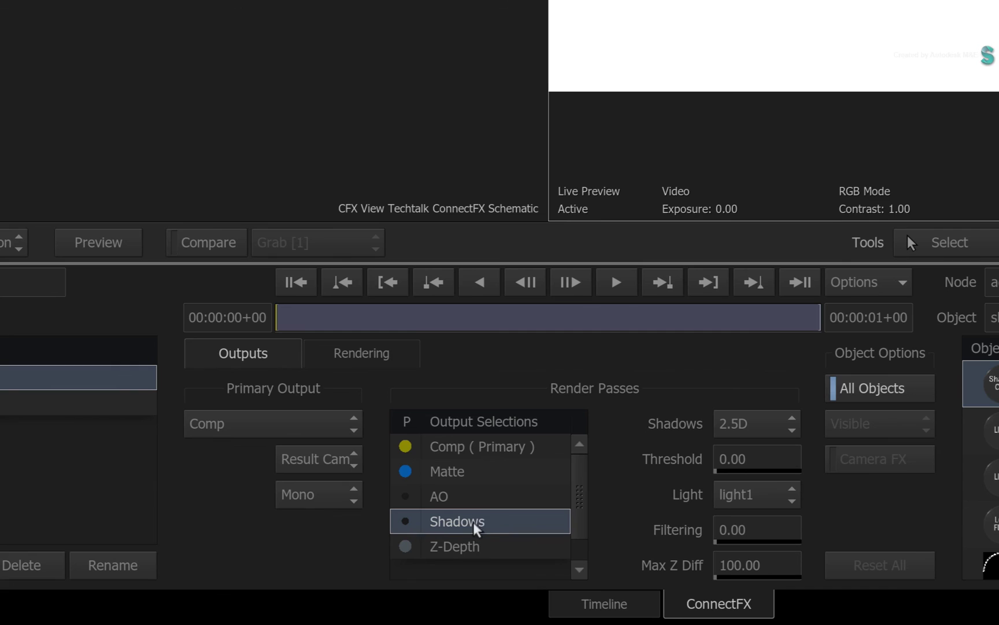
left_click(475, 544)
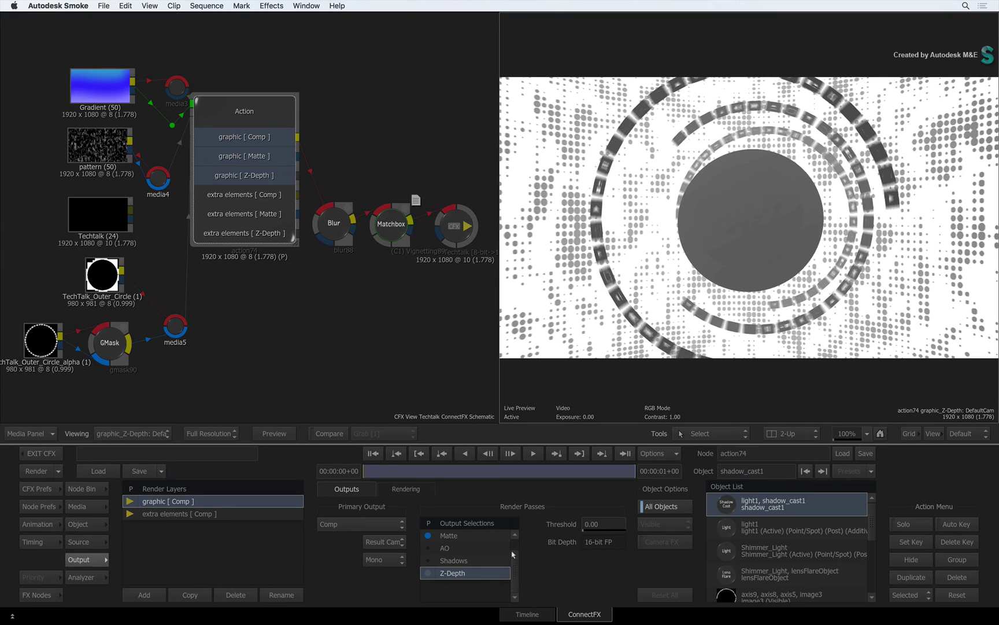
scroll(514, 554, "up", 1)
left_click(451, 536)
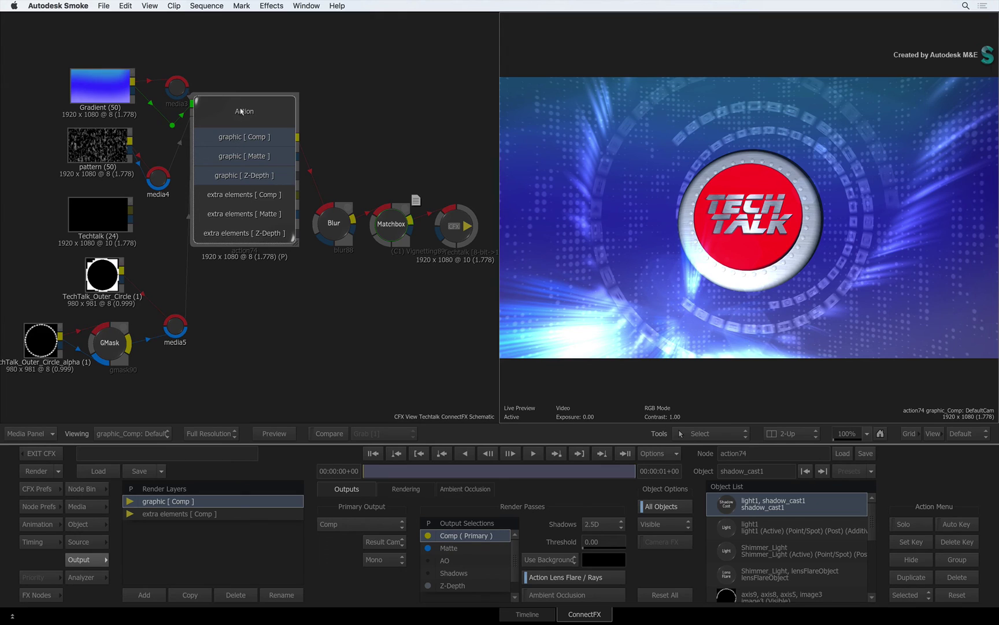
- Nudge the action74 node down a little in the ConnectFX schematic
left_click_drag(243, 111, 240, 132)
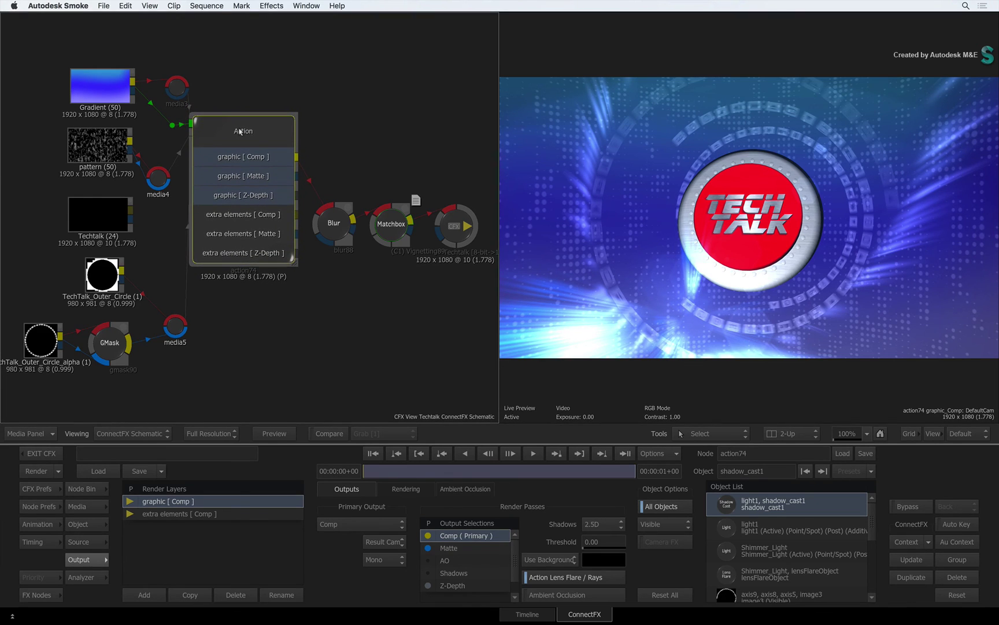